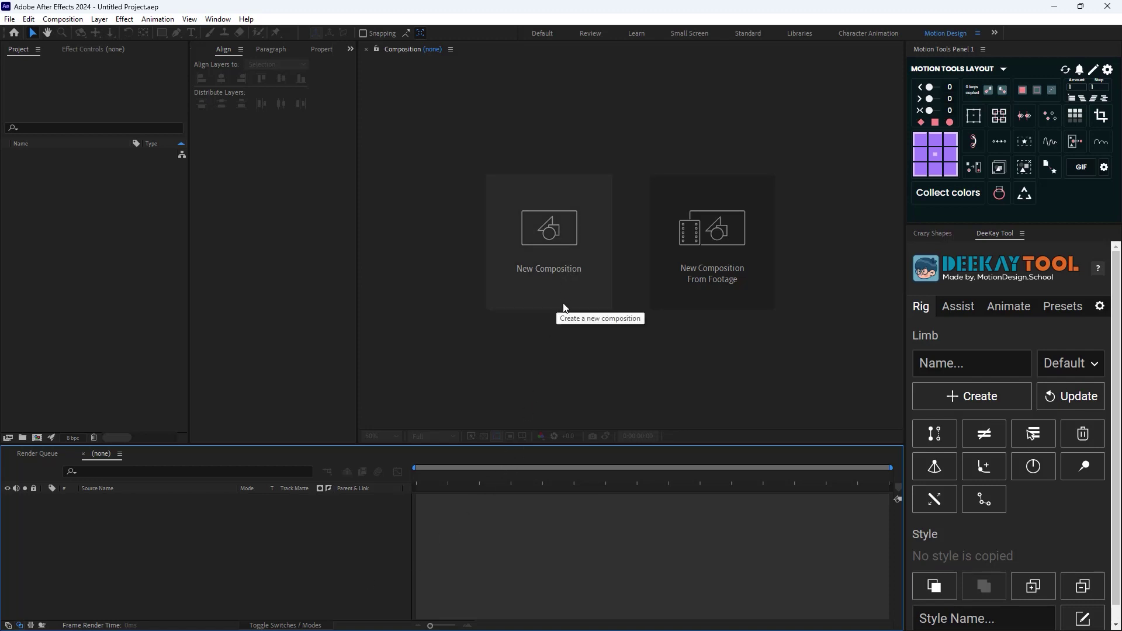
# Create a 1080 × 1080 px, 24 fps composition named Main lasting 5 seconds, and turn off its transparency grid.
pyautogui.click(563, 266)
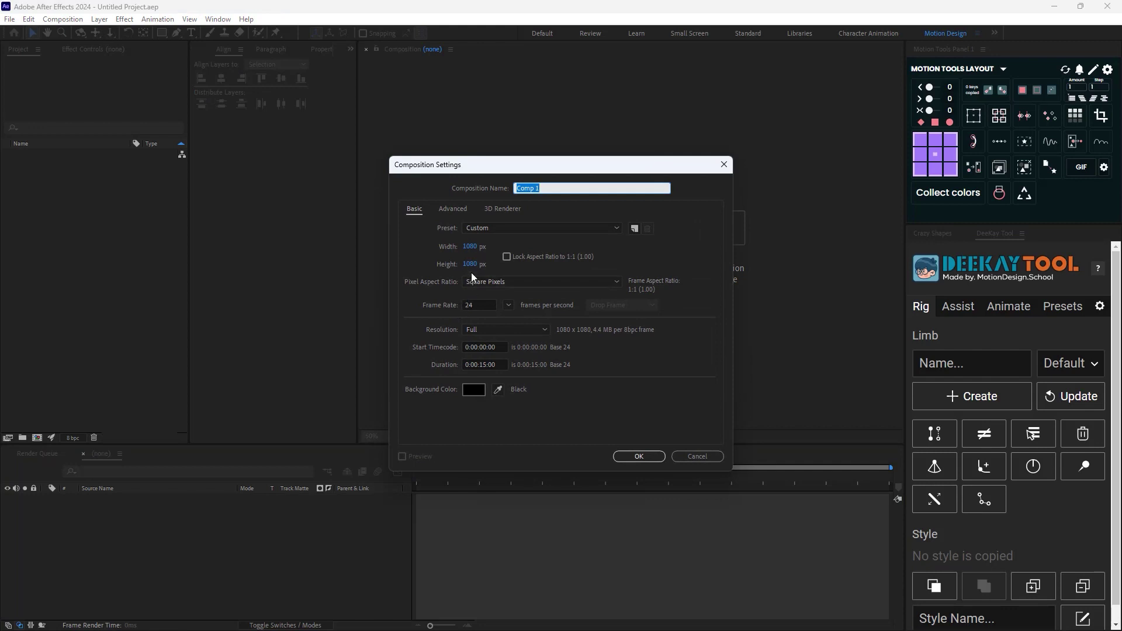
pyautogui.write('Main')
pyautogui.click(480, 367)
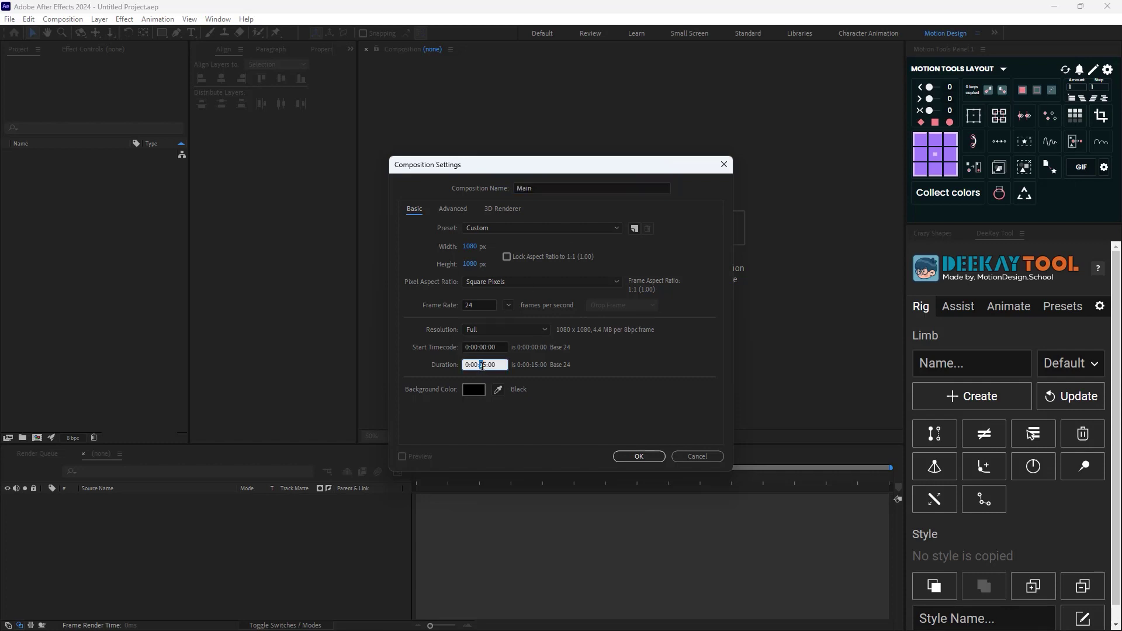
pyautogui.write('0')
pyautogui.click(639, 456)
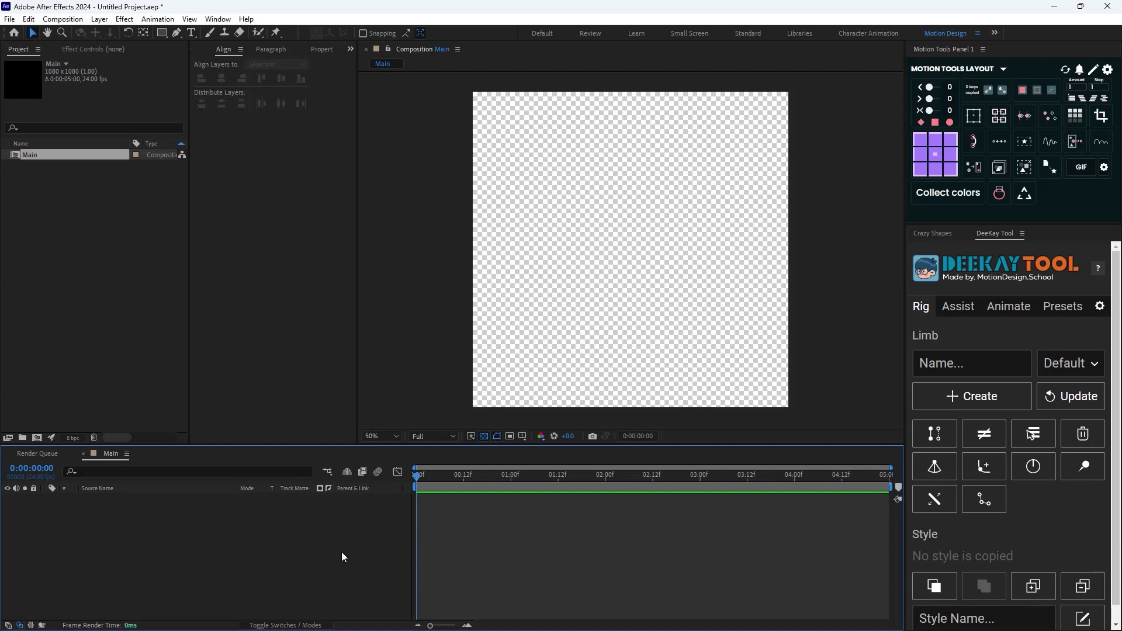
pyautogui.click(484, 436)
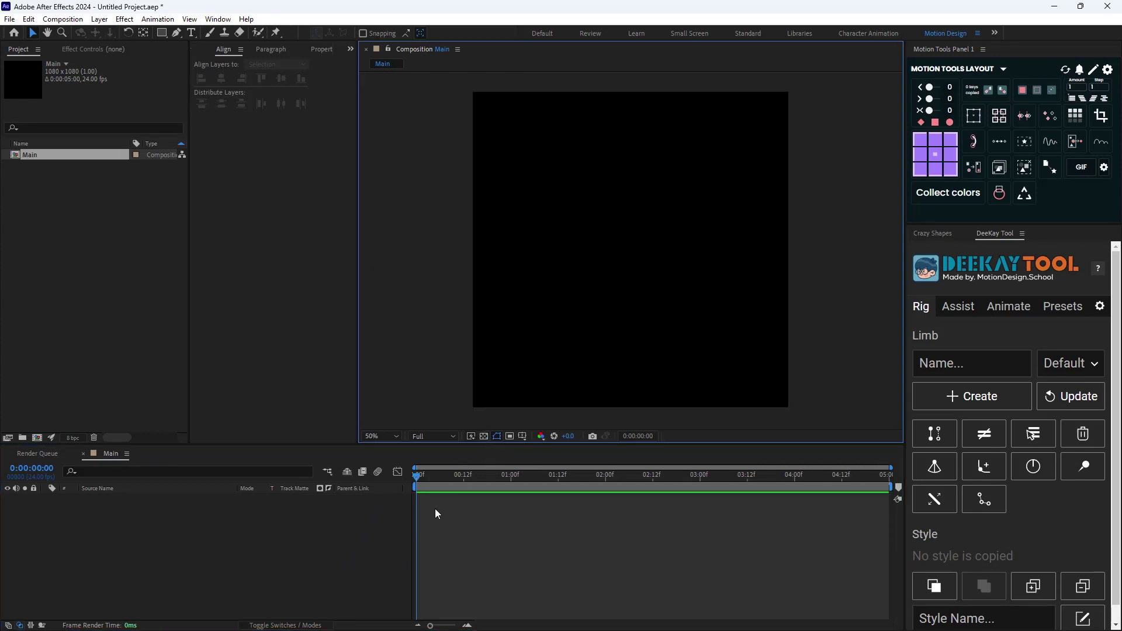
# Add a dark grey composition-sized solid layer named Background to the Main composition.
pyautogui.click(339, 552)
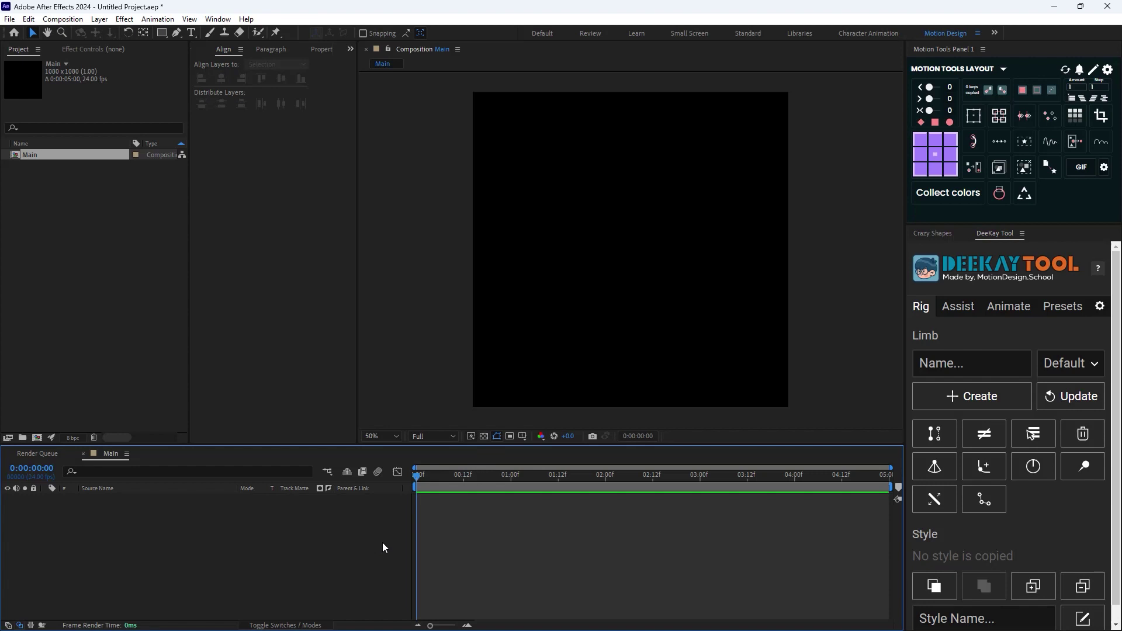
pyautogui.rightClick(269, 532)
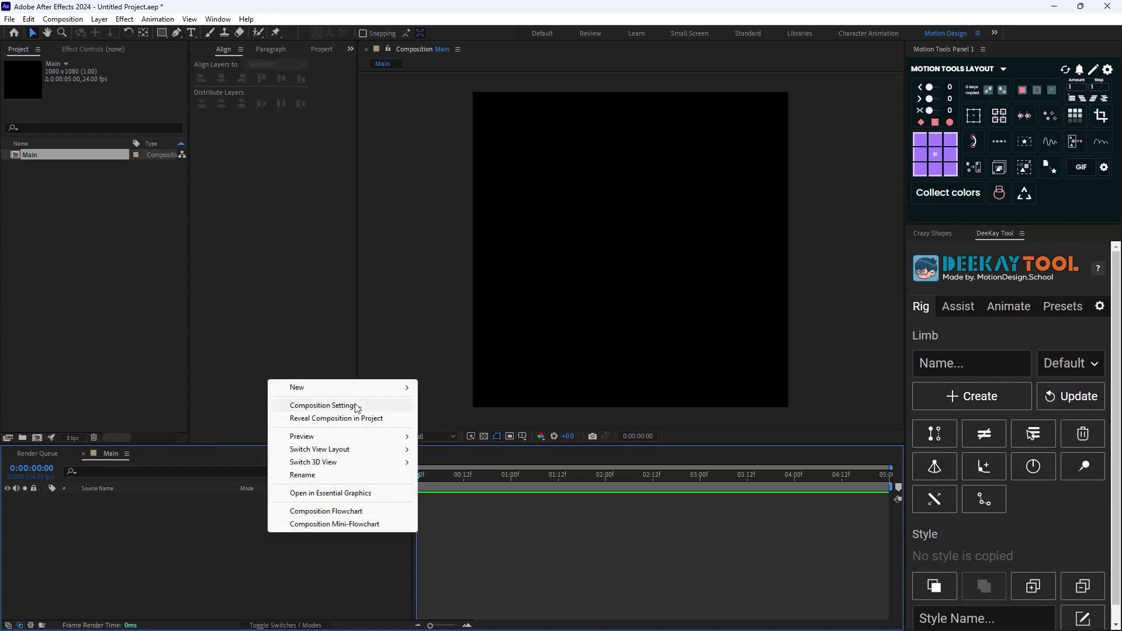
pyautogui.moveTo(368, 388)
pyautogui.click(454, 422)
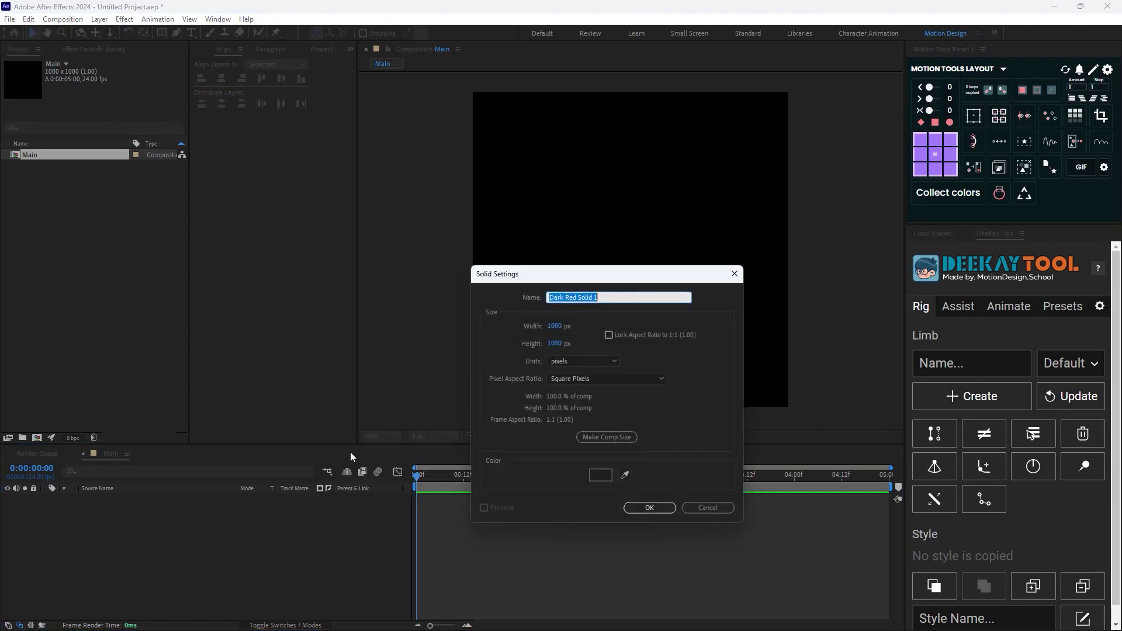
pyautogui.write('Background')
pyautogui.press('Return')
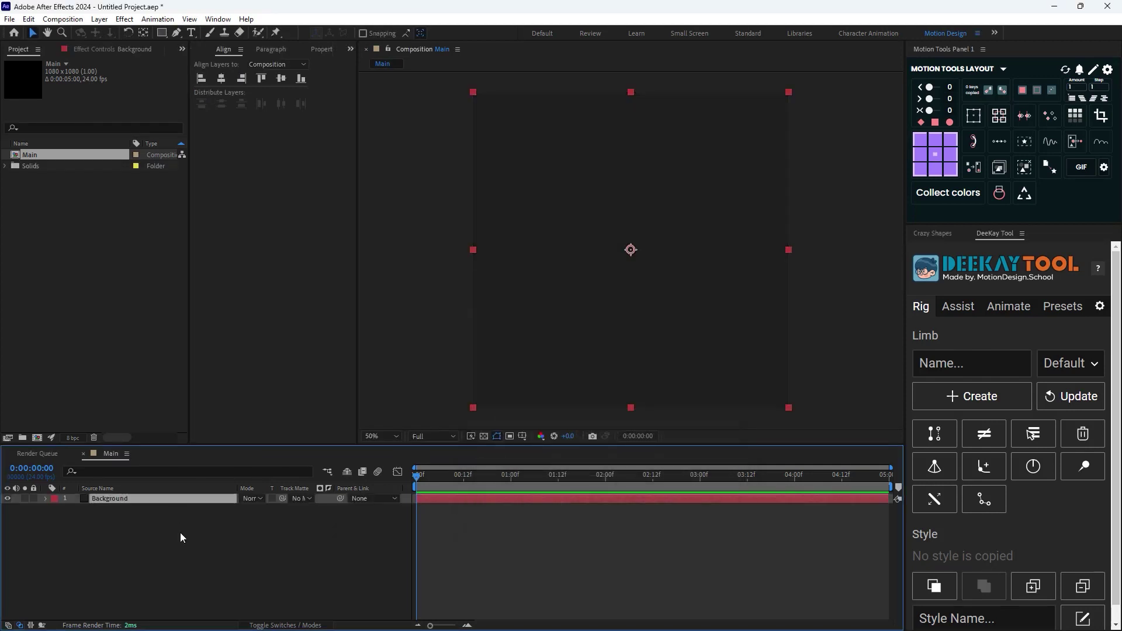
pyautogui.click(244, 565)
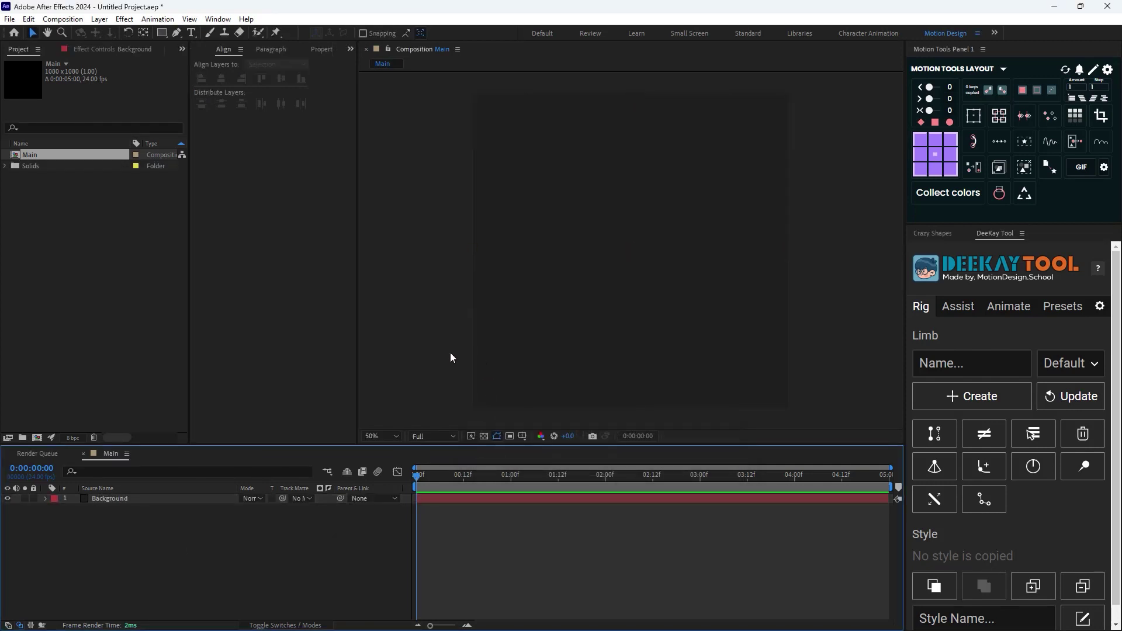
# Add a text layer reading BOUNCE above the background.
pyautogui.click(194, 33)
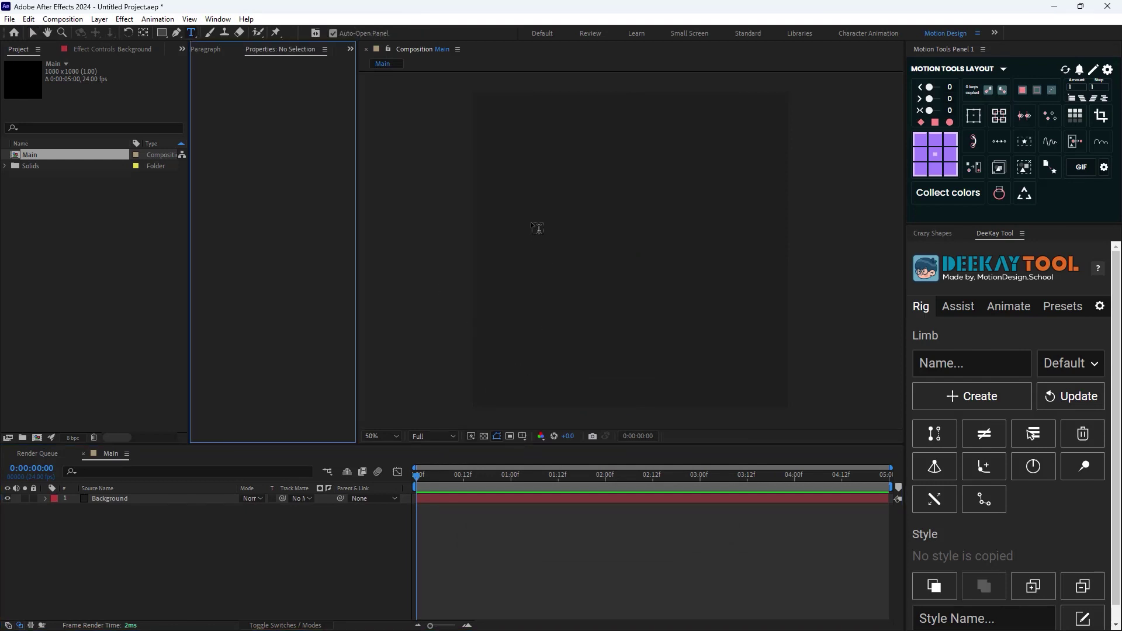
pyautogui.click(536, 189)
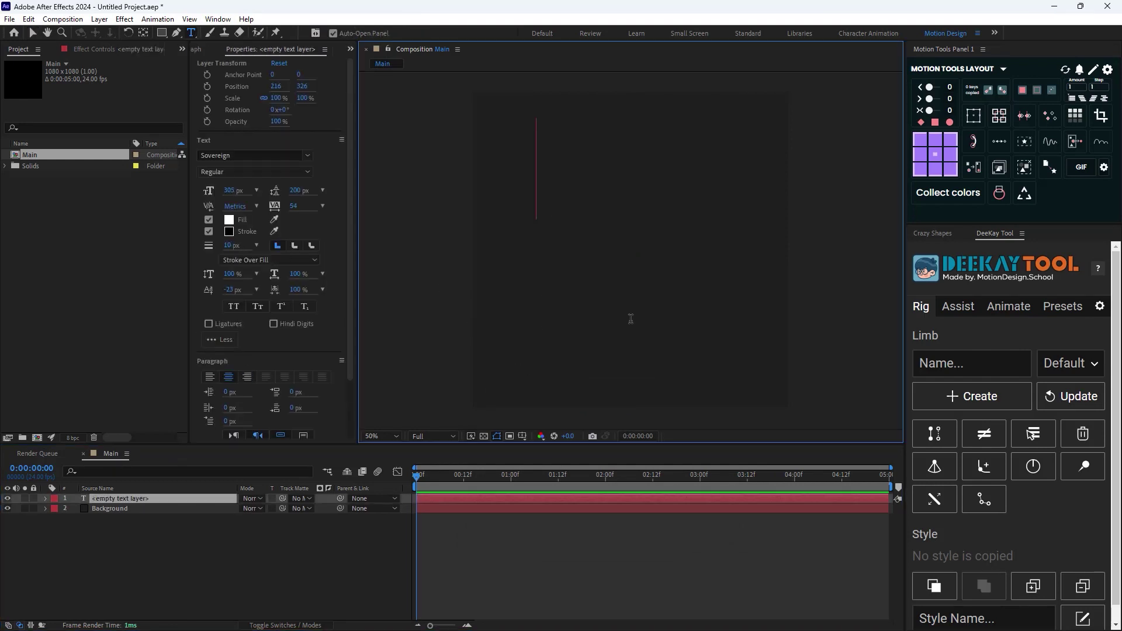
pyautogui.write('BV')
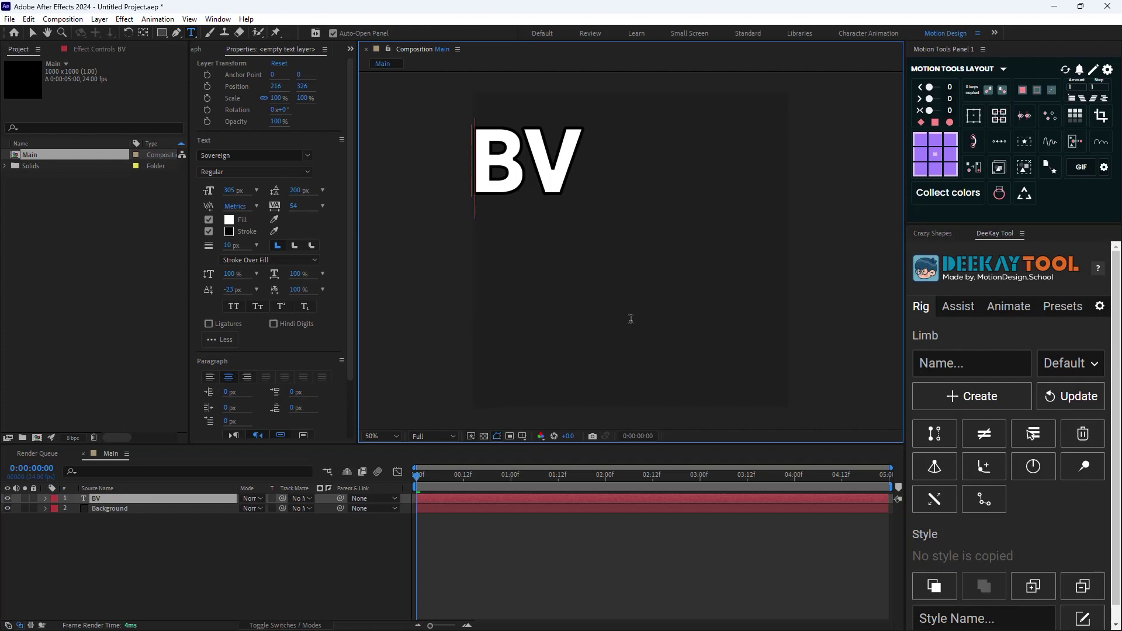
pyautogui.press('BackSpace')
pyautogui.write('OUNCE')
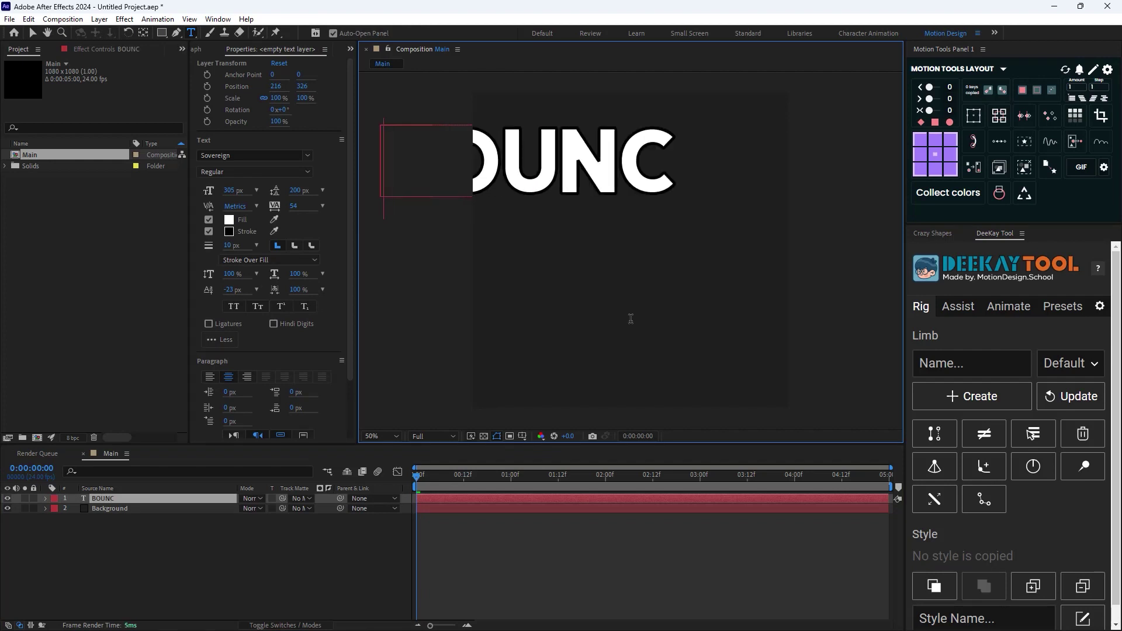
pyautogui.click(33, 33)
# Set the BOUNCE text's font size to 216 px and move it near the middle of the composition.
pyautogui.moveTo(585, 161); pyautogui.dragTo(678, 252)
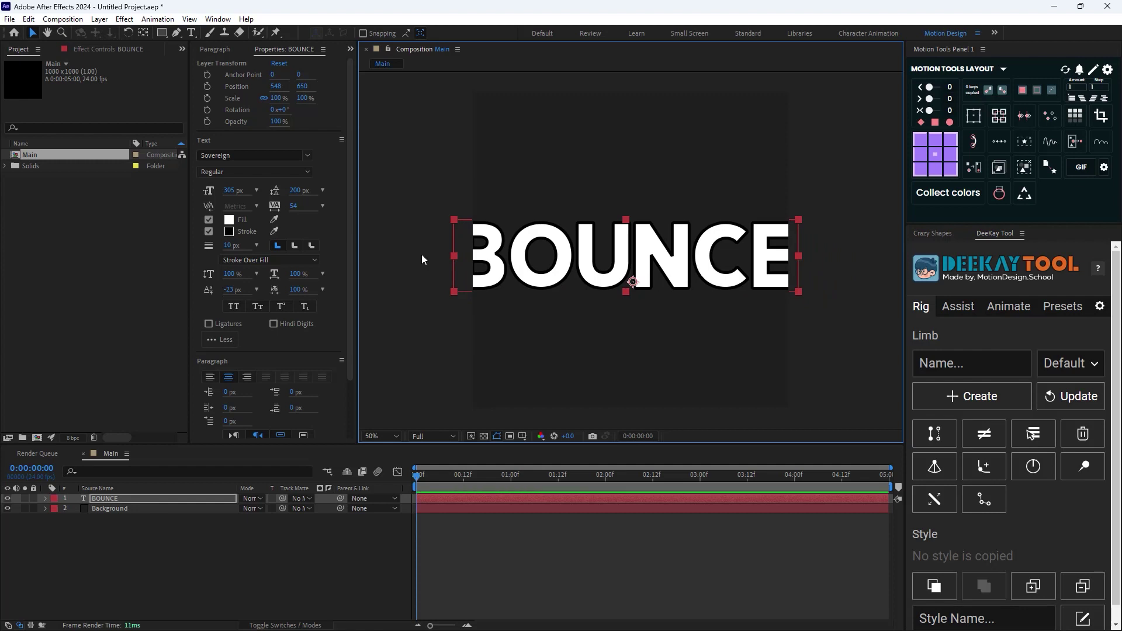
pyautogui.moveTo(228, 191); pyautogui.dragTo(176, 190)
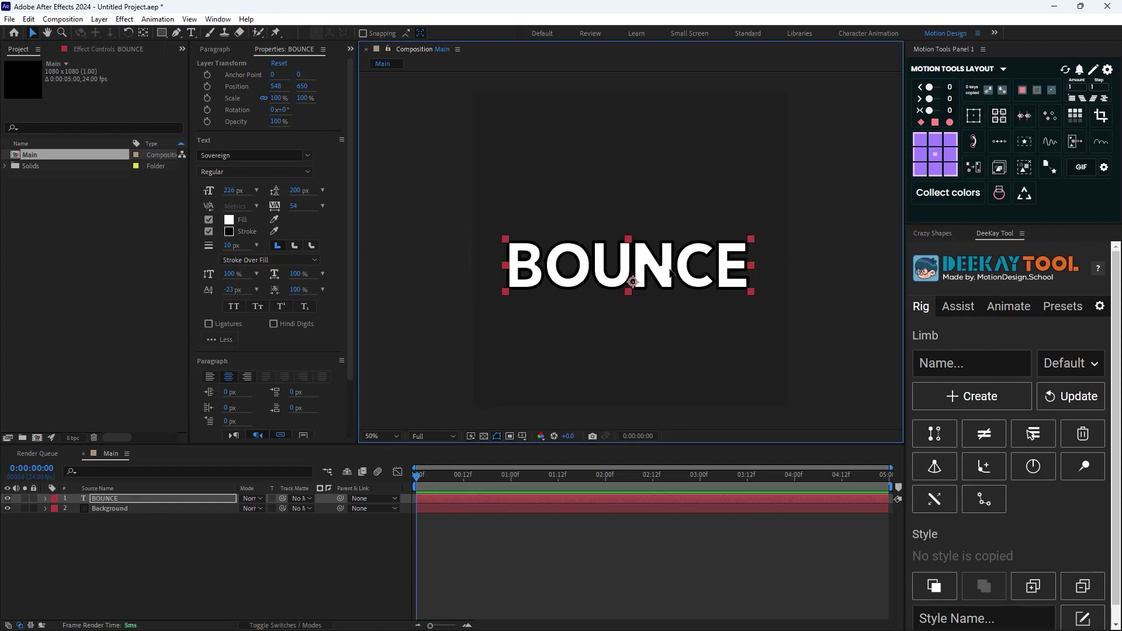
pyautogui.moveTo(670, 266); pyautogui.dragTo(674, 213)
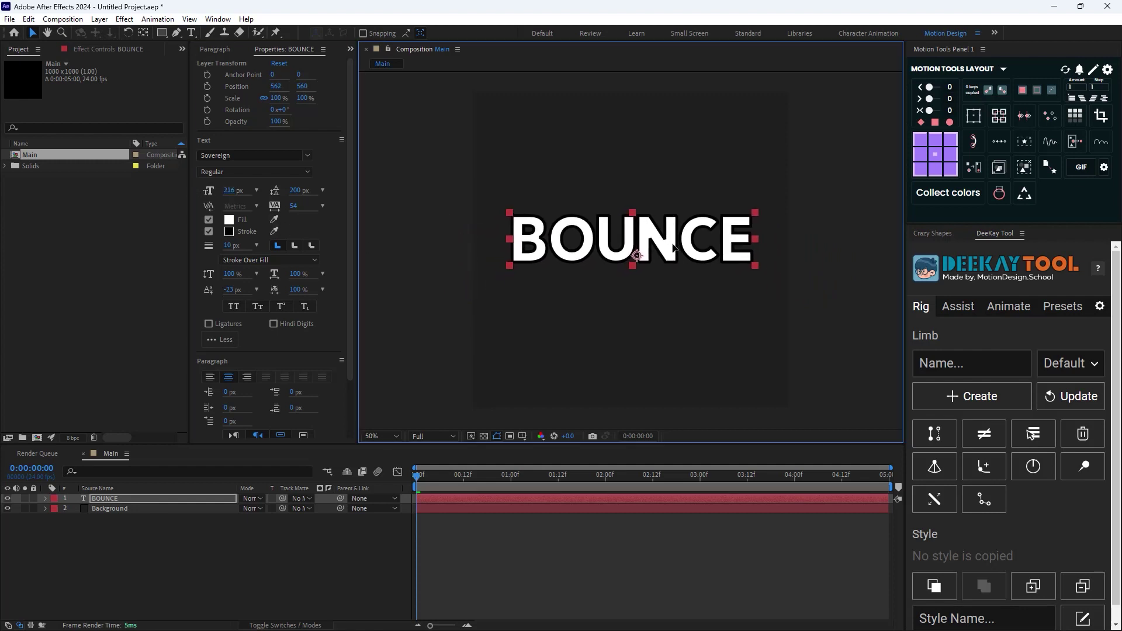
# Align the BOUNCE text to the horizontal and vertical centre of the composition.
pyautogui.scroll(1, 212, 53)
pyautogui.click(199, 50)
pyautogui.click(221, 79)
pyautogui.click(281, 78)
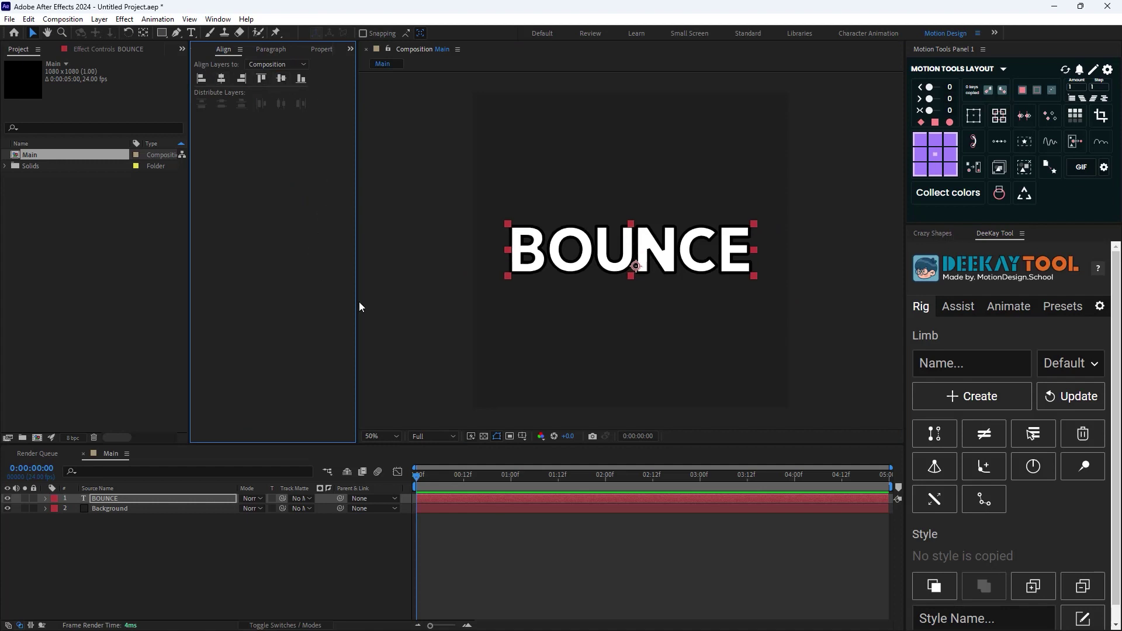
pyautogui.click(236, 542)
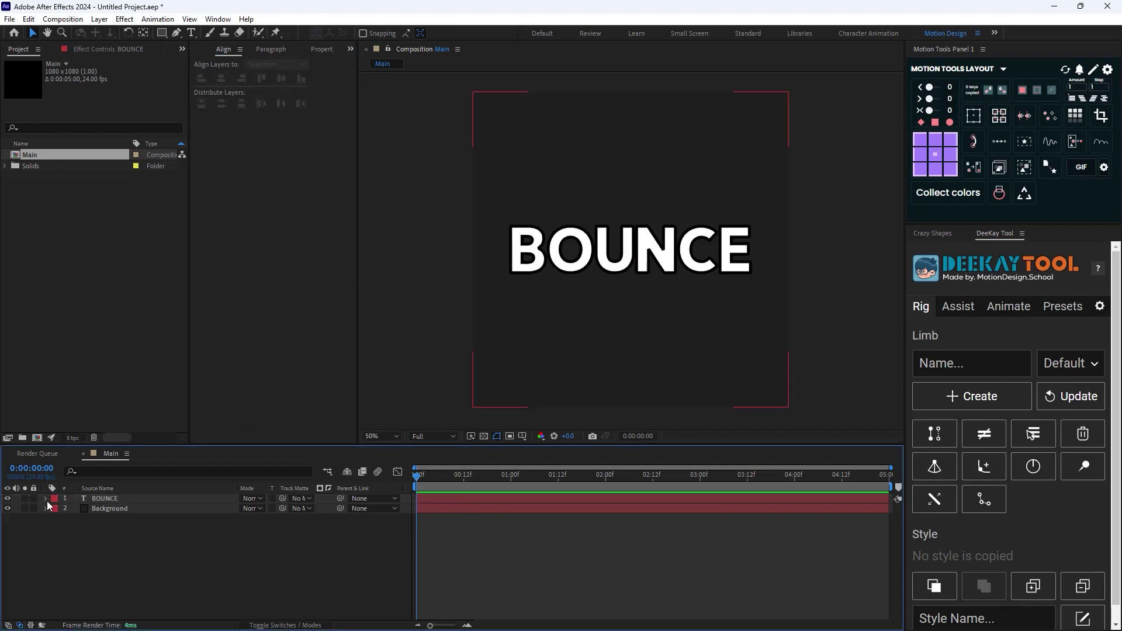
# Add a Scale text animator to the BOUNCE layer.
pyautogui.click(120, 500)
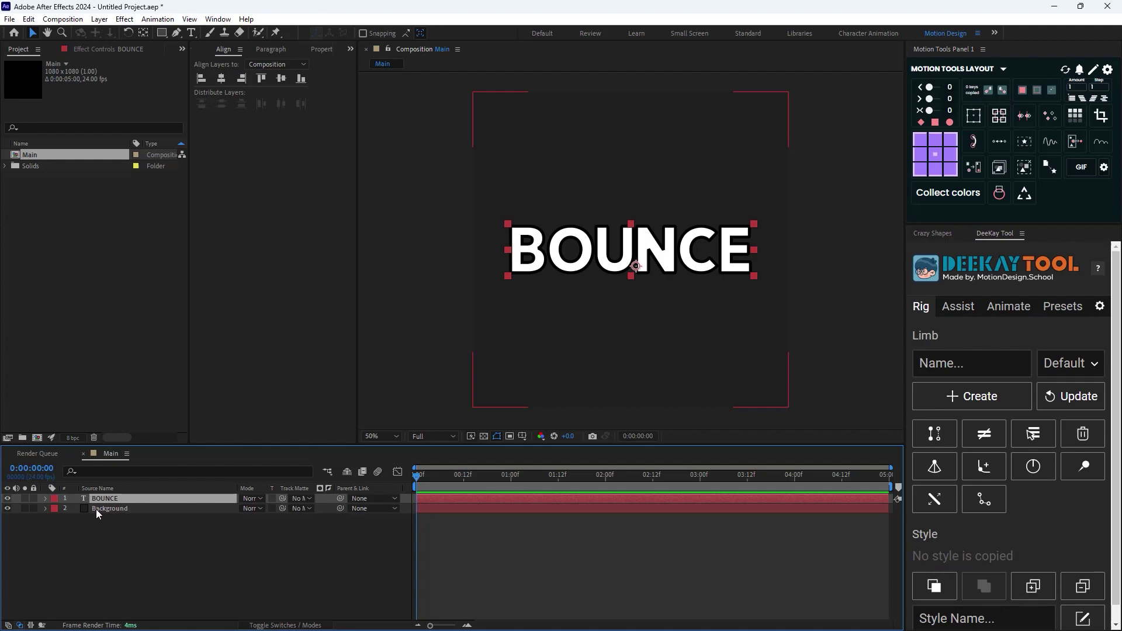
pyautogui.click(46, 499)
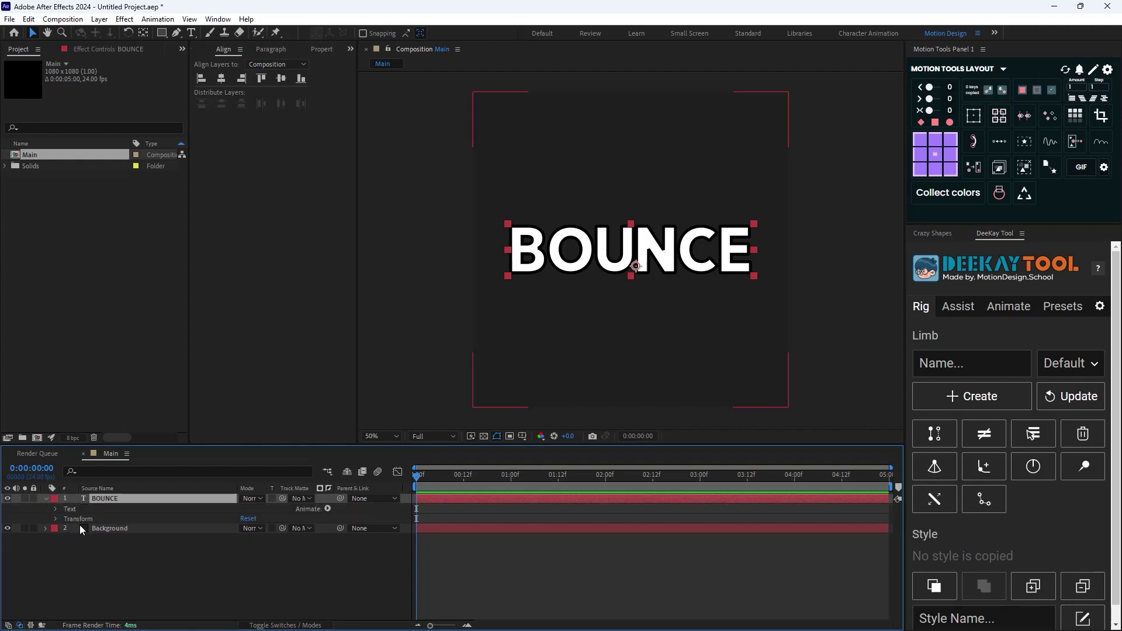
pyautogui.click(327, 509)
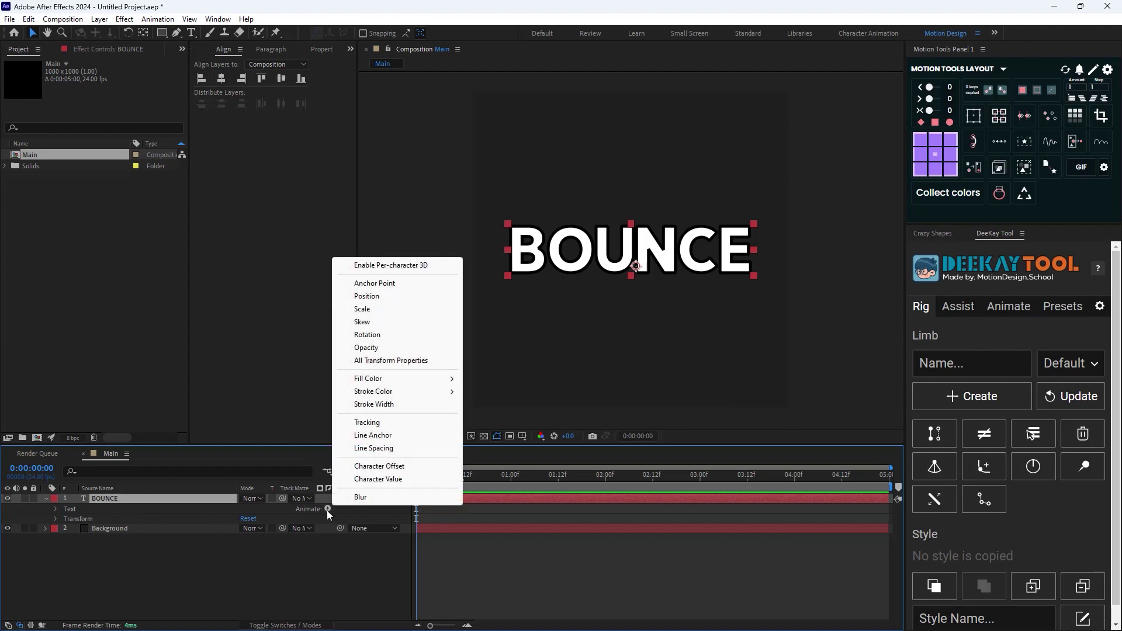
pyautogui.click(389, 312)
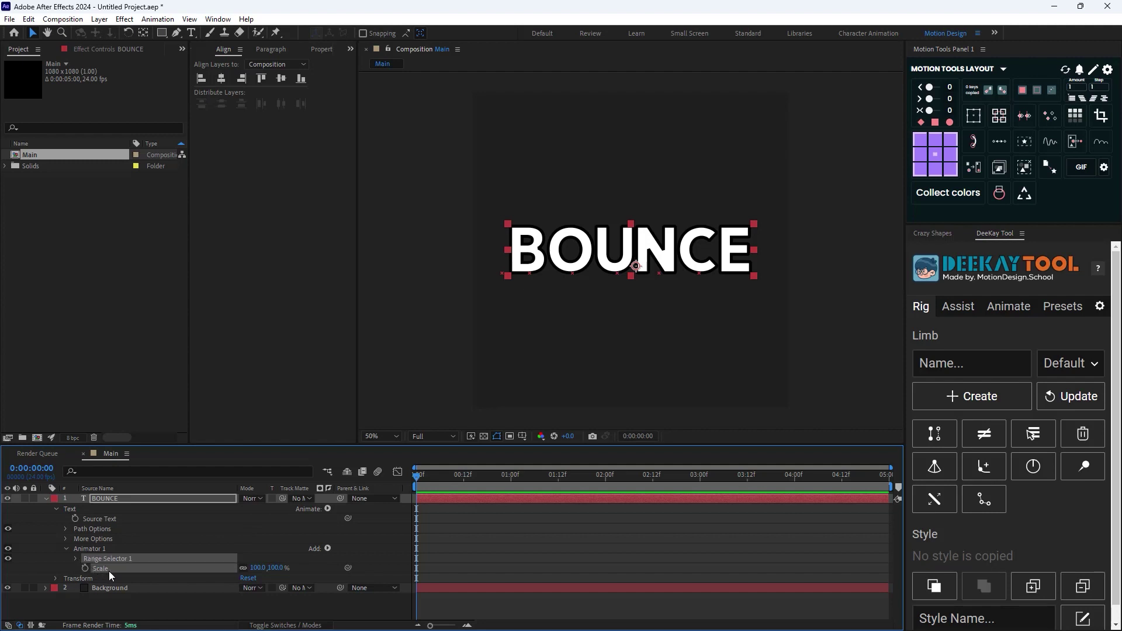
# Reveal the Range Selector 1 properties and set the text animator's Scale to 0%.
pyautogui.click(75, 559)
pyautogui.scroll(-1, 156, 583)
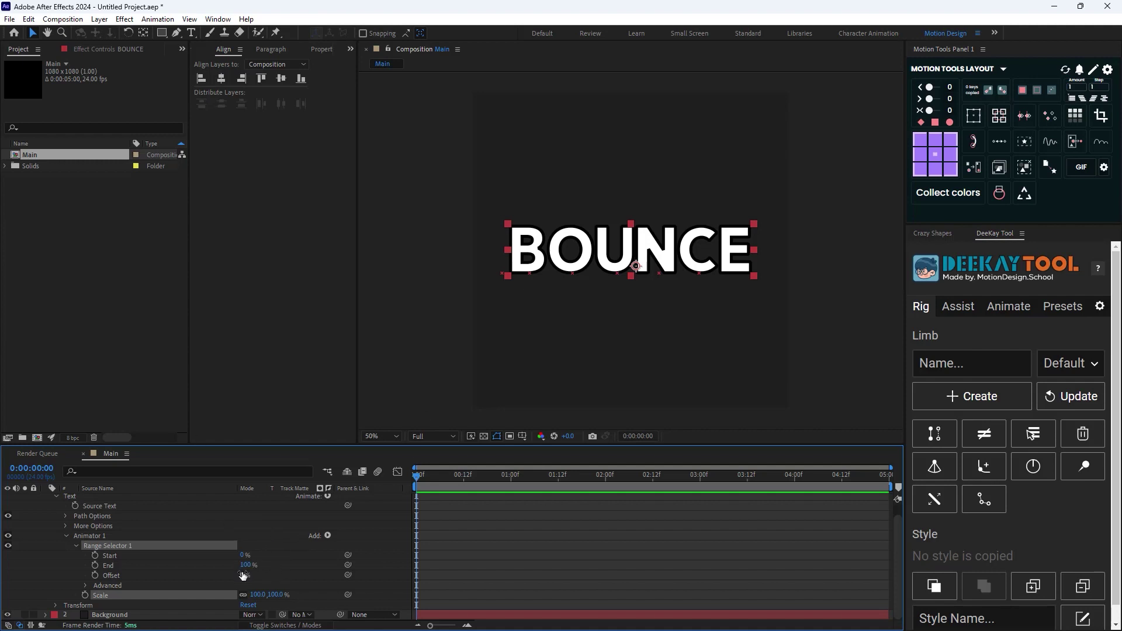
pyautogui.moveTo(243, 576); pyautogui.dragTo(258, 573)
pyautogui.hotkey('ctrl', 'z')
pyautogui.click(256, 595)
pyautogui.write('0')
pyautogui.press('Return')
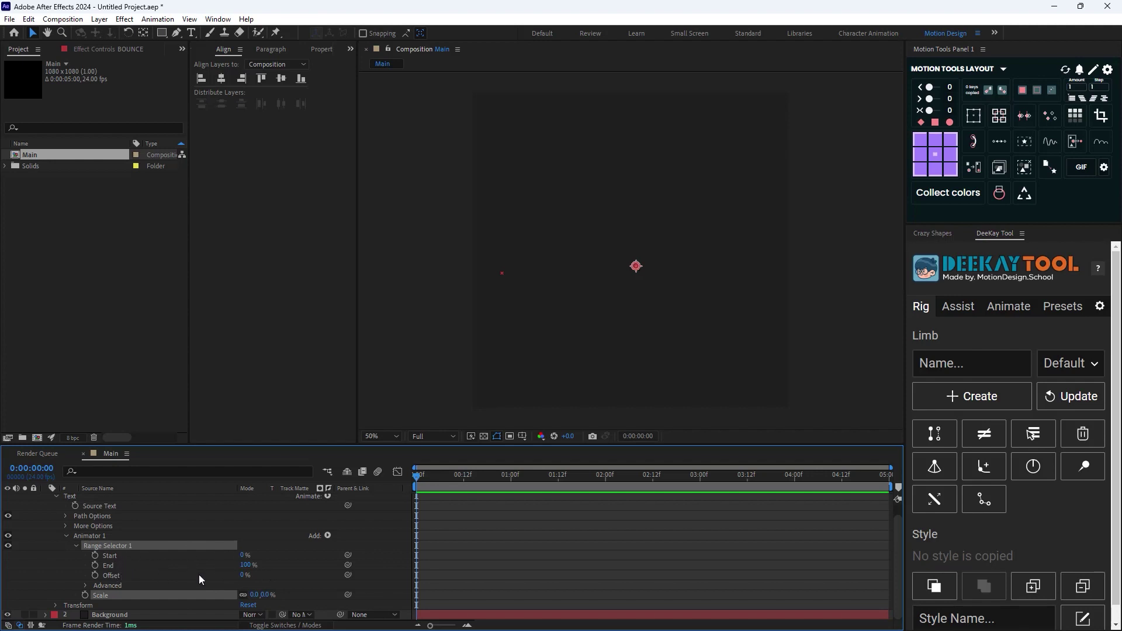
# Keyframe the range selector's Offset from 0% at the first frame to 100% at frame 16.
pyautogui.click(94, 576)
pyautogui.moveTo(421, 480); pyautogui.dragTo(480, 497)
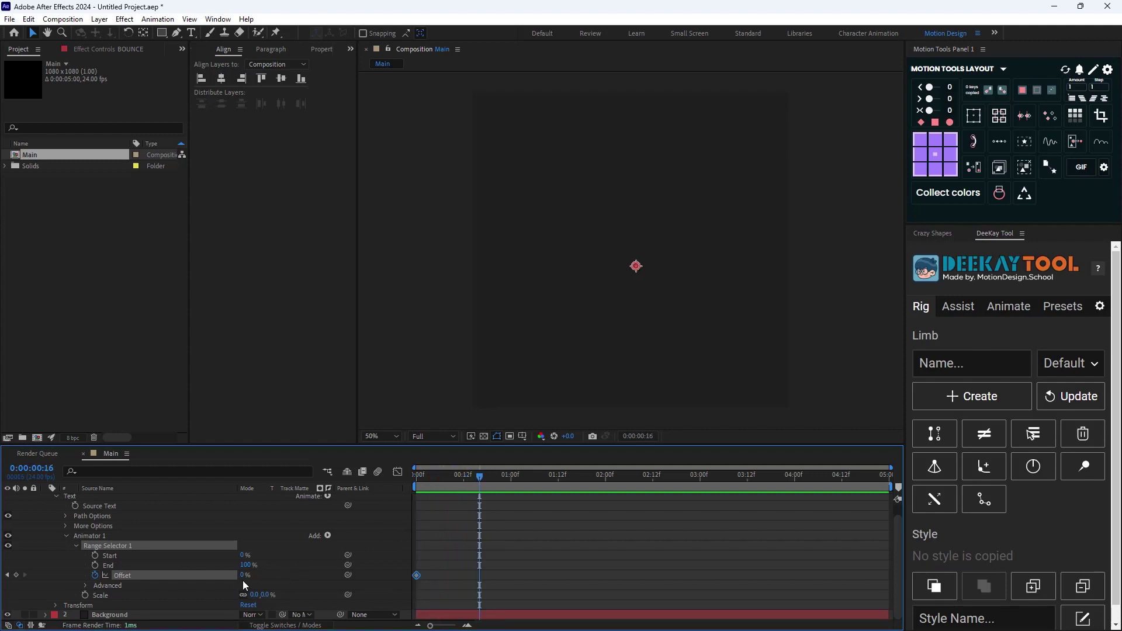
pyautogui.moveTo(243, 577); pyautogui.dragTo(299, 575)
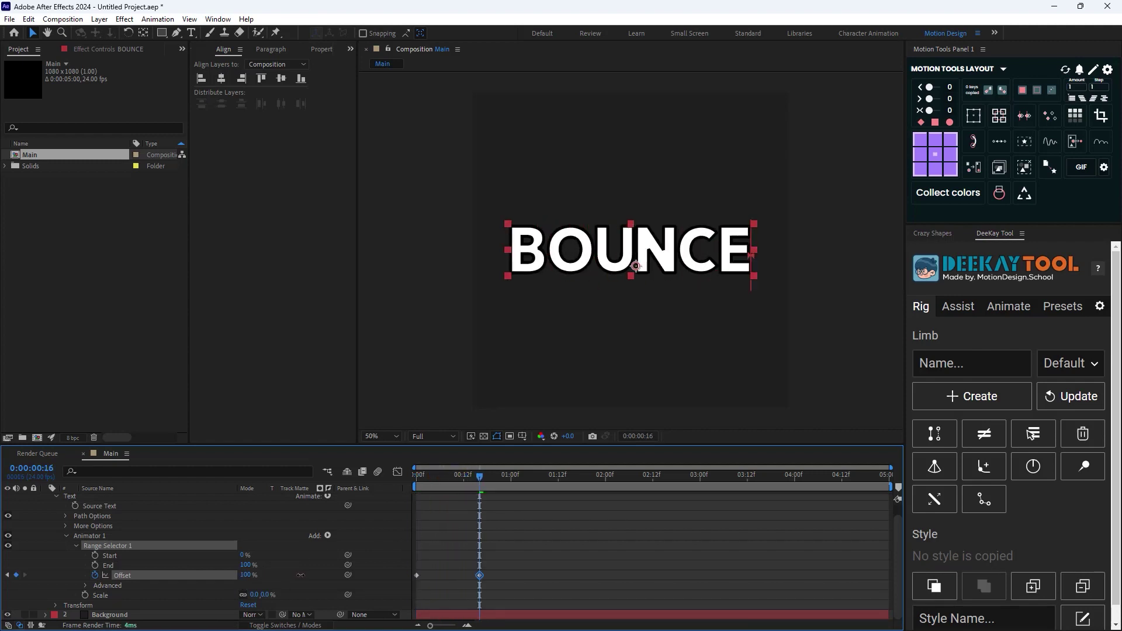
# Play back the letter-by-letter scale animation from the first frame.
pyautogui.moveTo(475, 478); pyautogui.dragTo(416, 480)
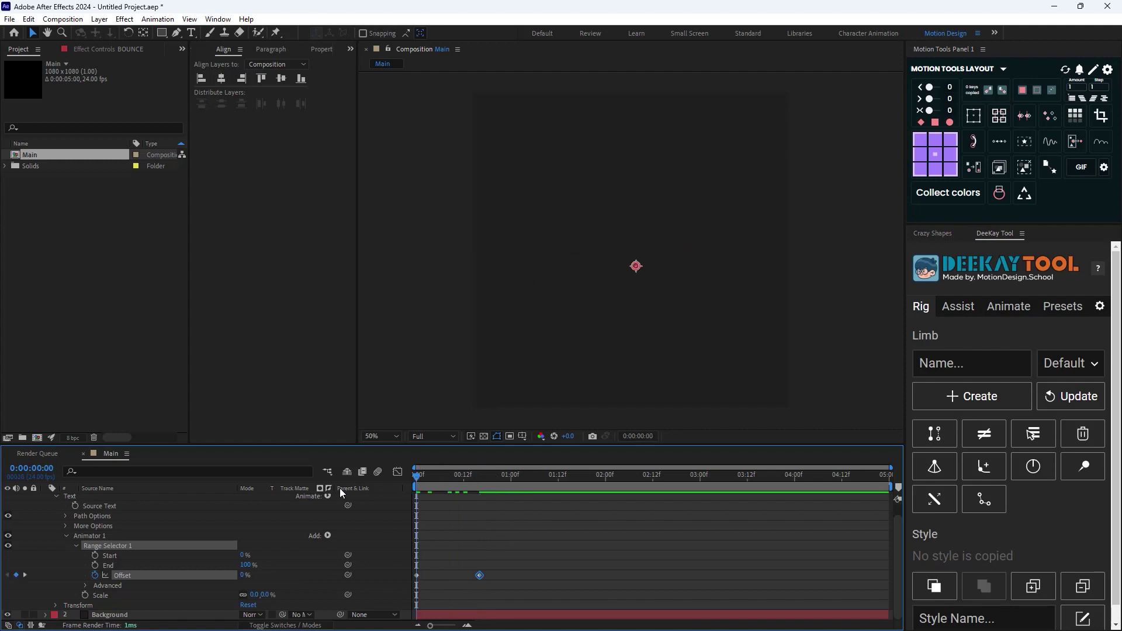
pyautogui.click(439, 548)
pyautogui.press('space')
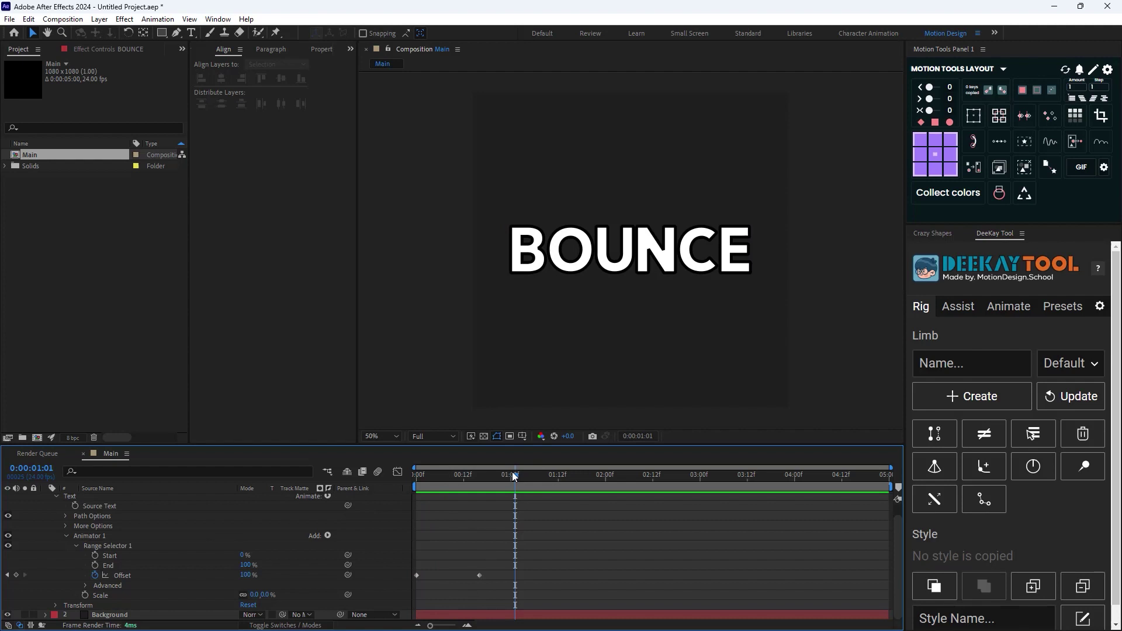
pyautogui.press('space')
# Apply Easy Ease to both Offset keyframes and reshape their speed graph into a steeper peak with stronger easing.
pyautogui.moveTo(514, 560); pyautogui.dragTo(409, 582)
pyautogui.press('F9')
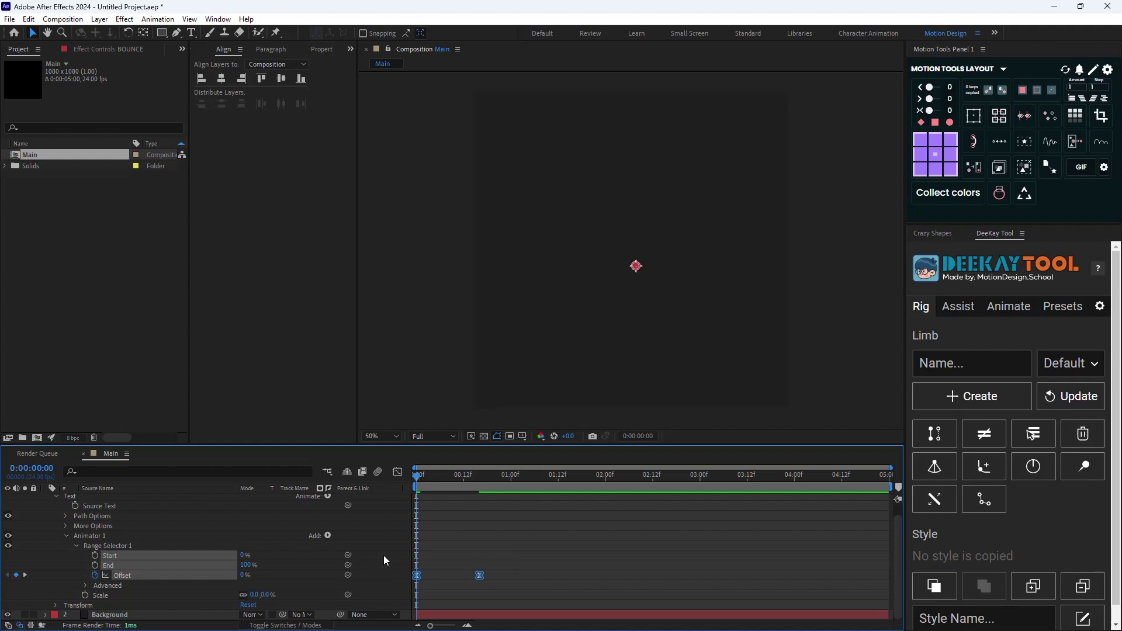
pyautogui.hotkey('shift', 'F3')
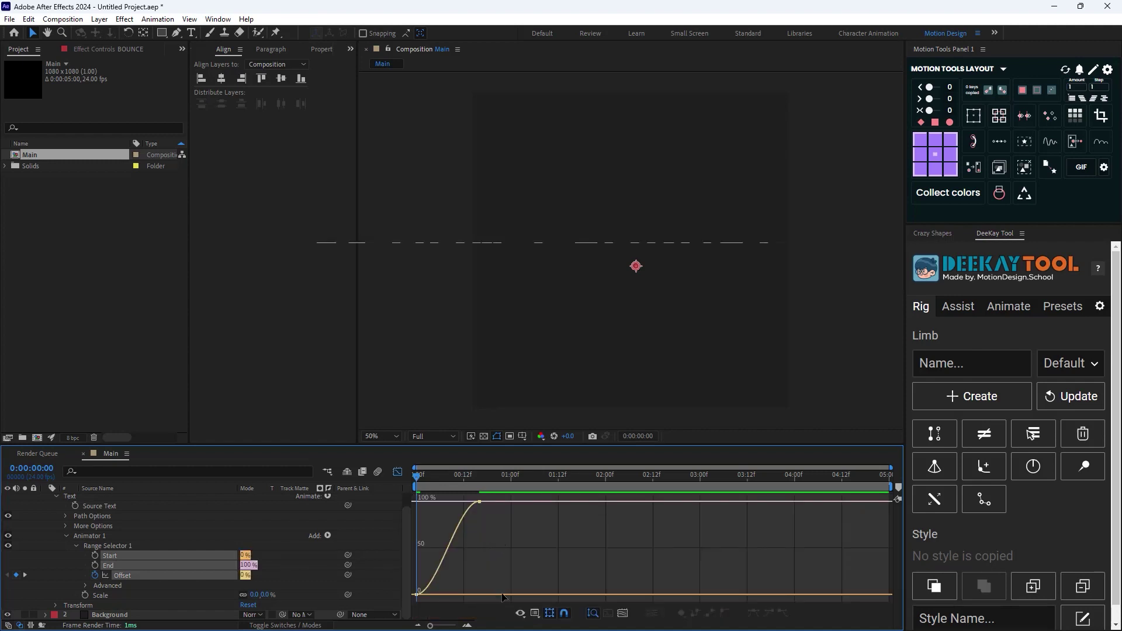
pyautogui.click(535, 613)
pyautogui.click(574, 501)
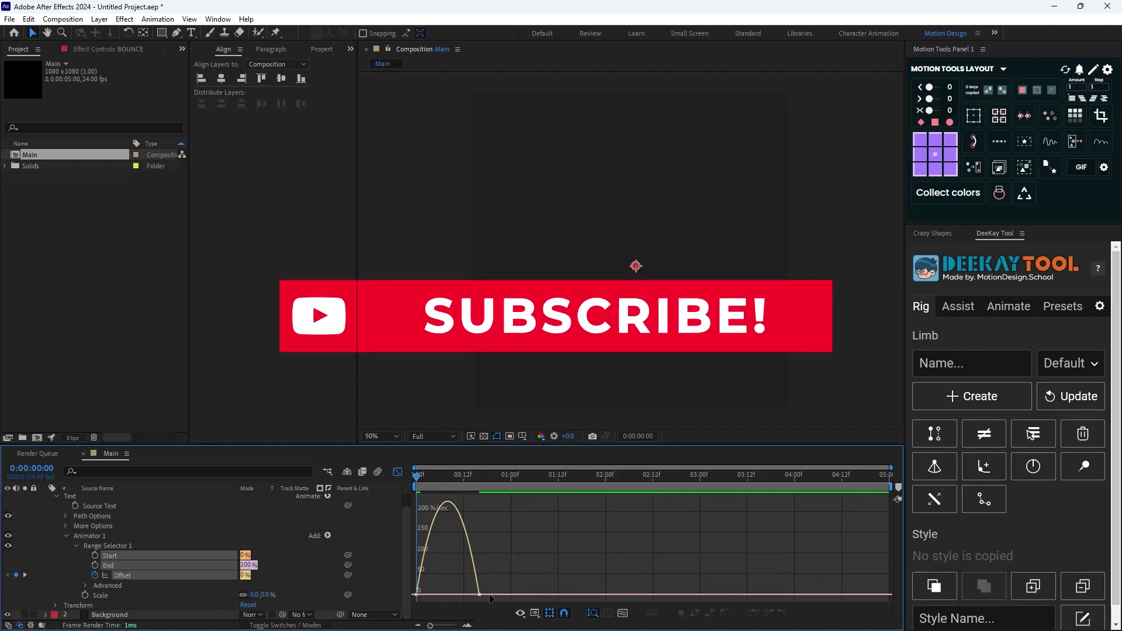
pyautogui.moveTo(469, 594); pyautogui.dragTo(430, 596)
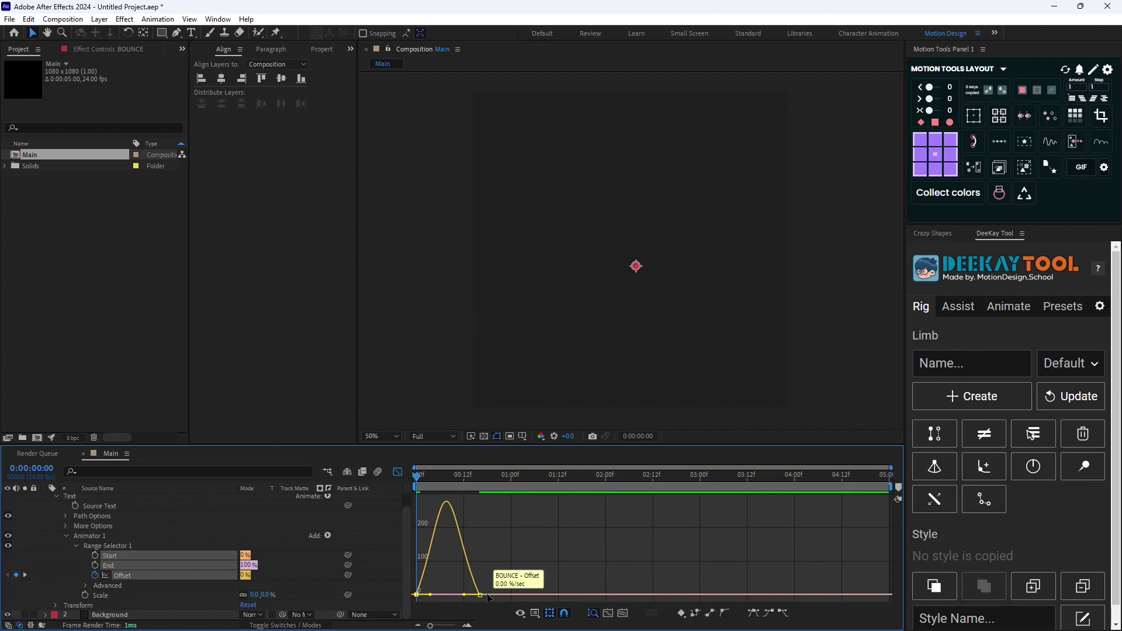
pyautogui.hotkey('shift', 'F3')
# Preview the eased text animation and return the playhead to the first frame.
pyautogui.click(533, 544)
pyautogui.press('space')
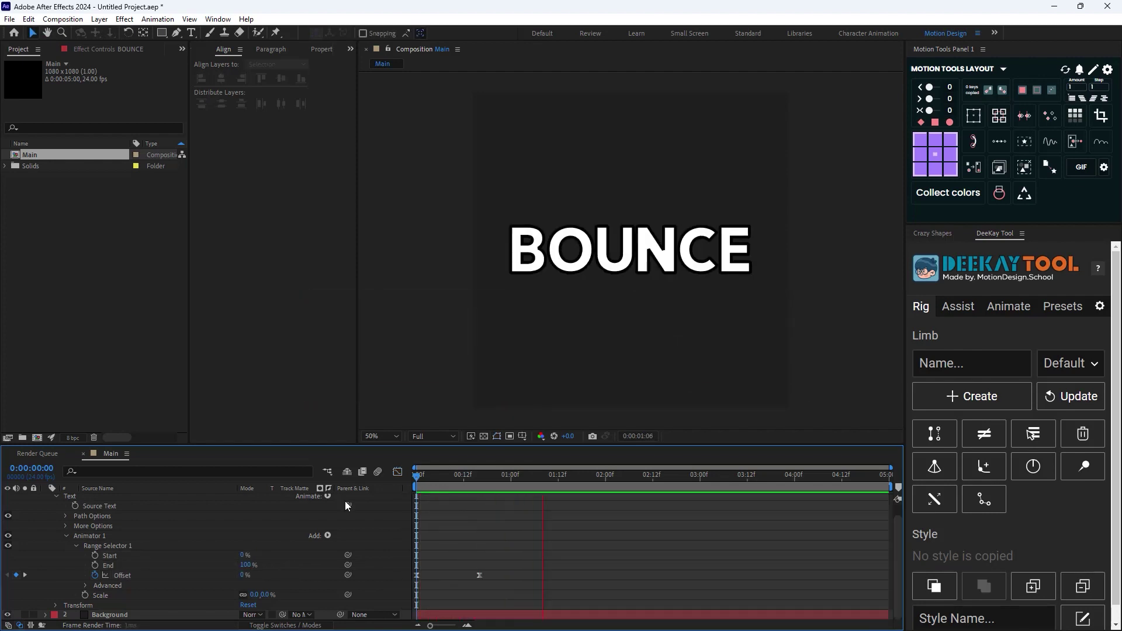
pyautogui.click(656, 490)
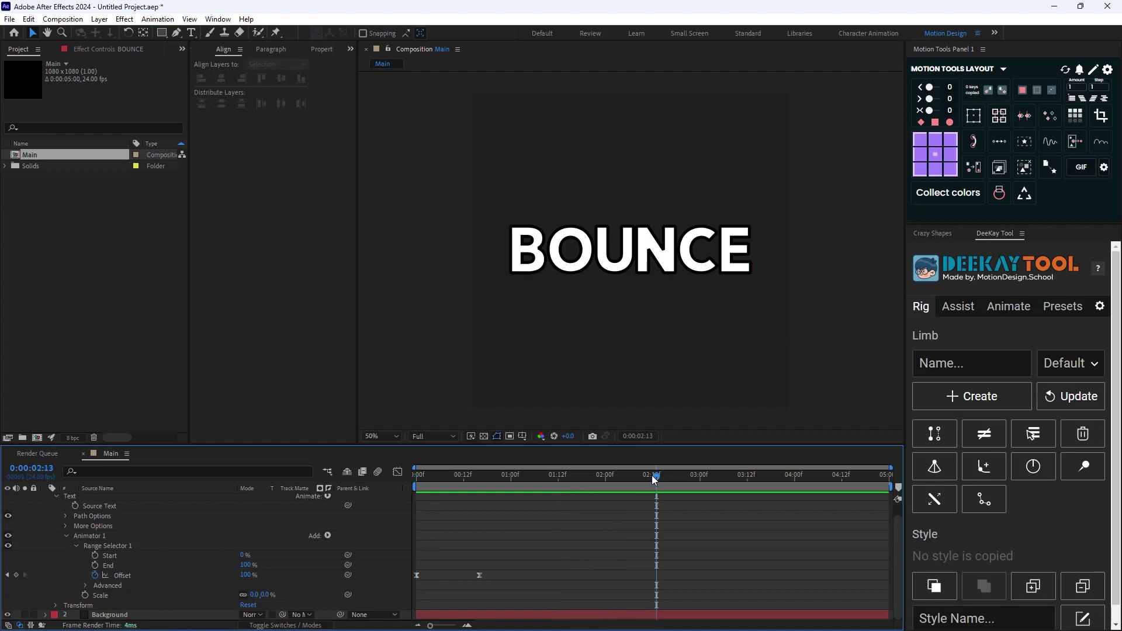
pyautogui.moveTo(655, 478); pyautogui.dragTo(411, 485)
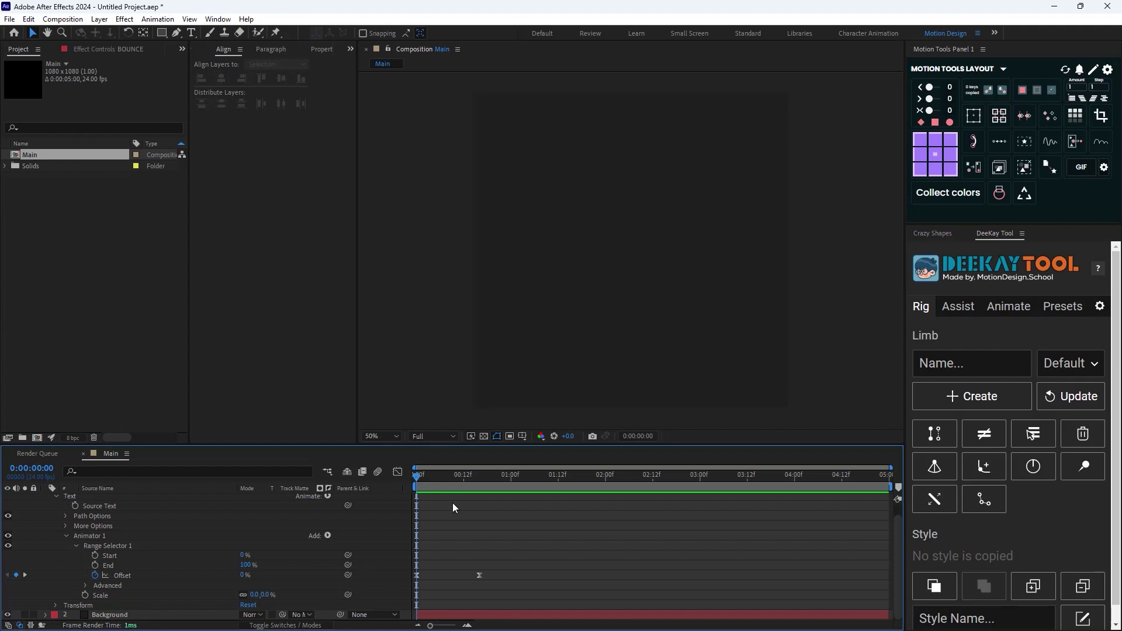
# Switch to the open text document and copy the whole delay, freq, amplitude and decay bounce expression, then return to After Effects.
pyautogui.hotkey('alt', 'Tab')
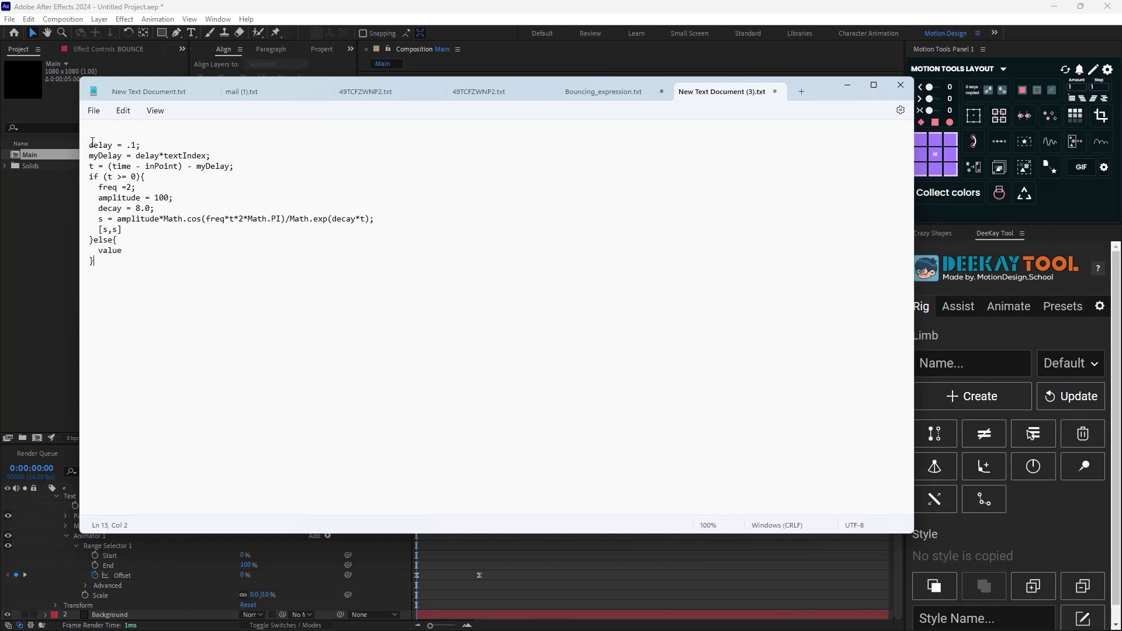
pyautogui.moveTo(89, 144); pyautogui.dragTo(276, 283)
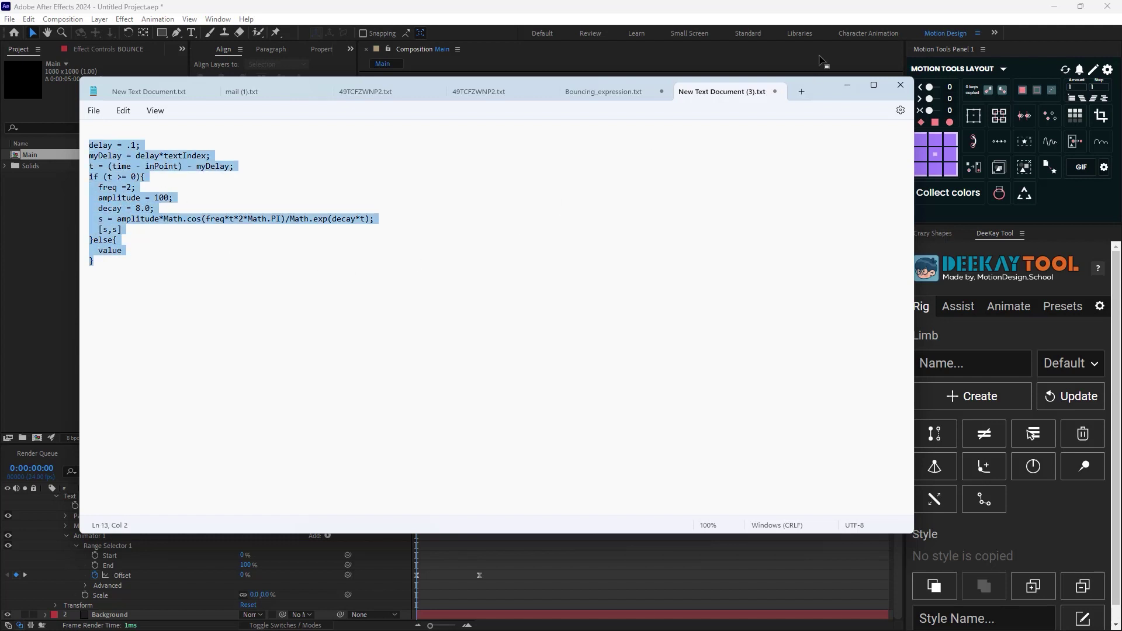
pyautogui.click(848, 89)
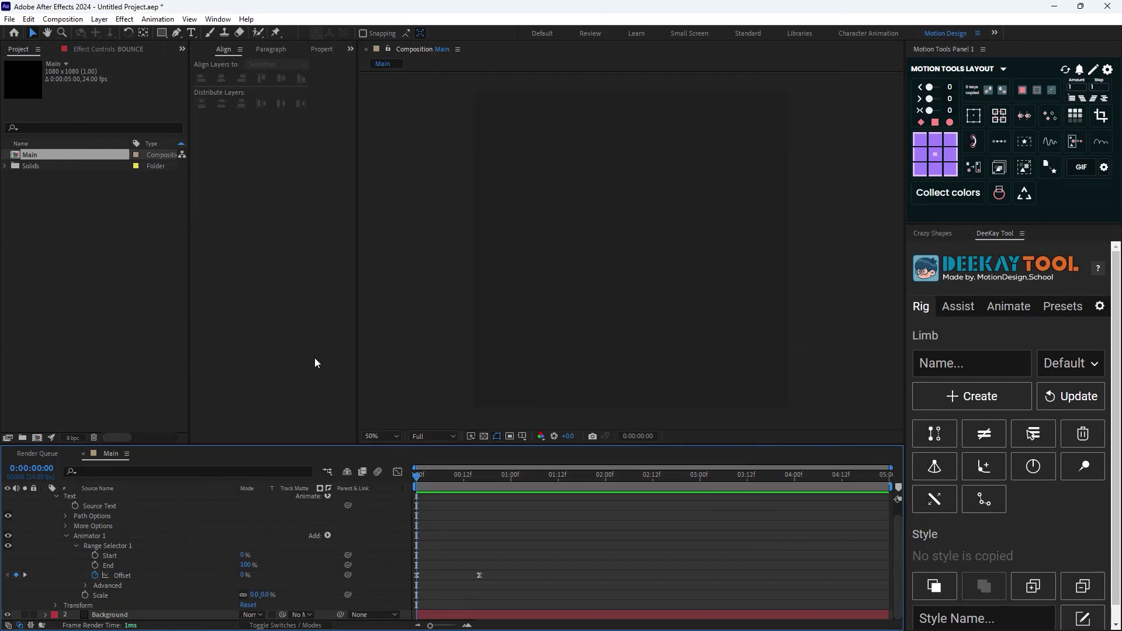
# Add an Expression selector to Animator 1 of the BOUNCE layer and preview the animation.
pyautogui.scroll(1, 93, 570)
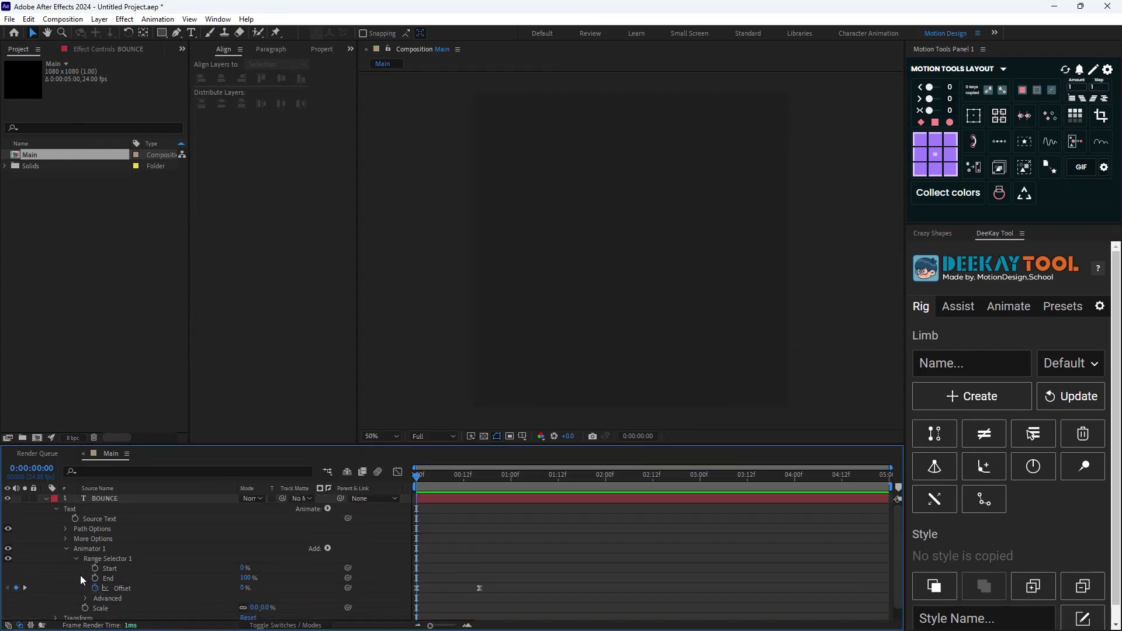
pyautogui.click(75, 559)
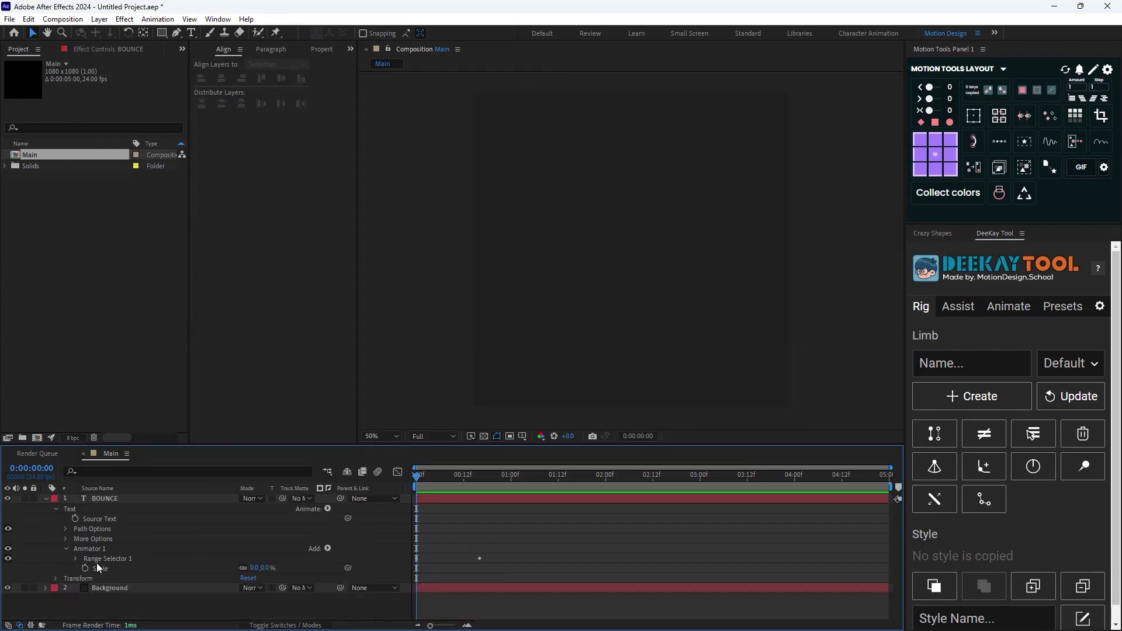
pyautogui.click(328, 549)
pyautogui.moveTo(353, 571)
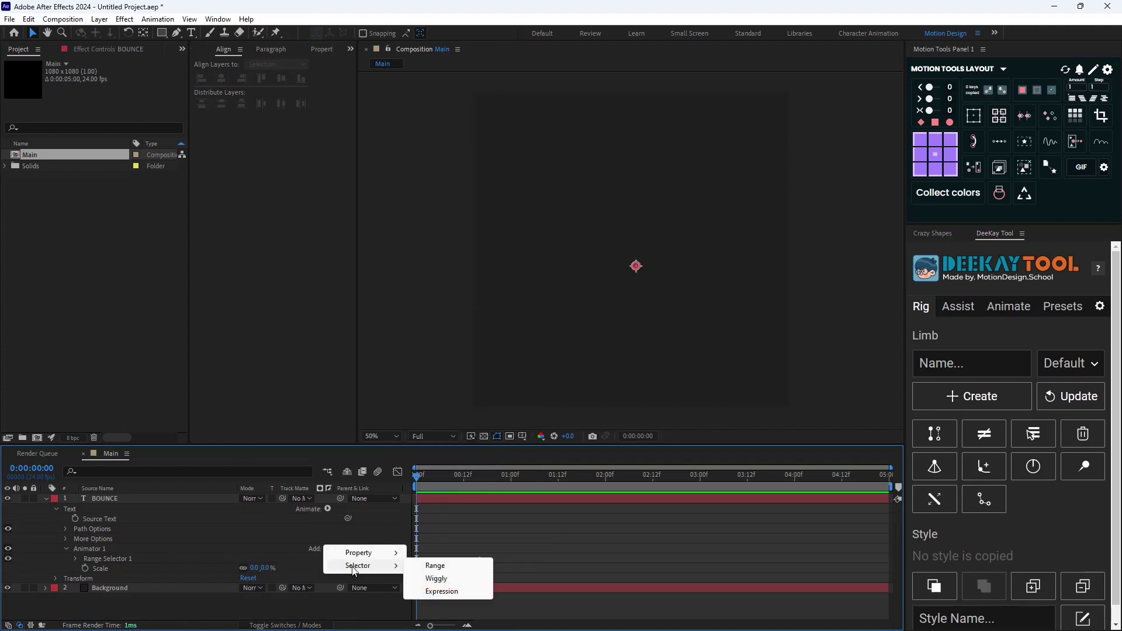
pyautogui.click(454, 593)
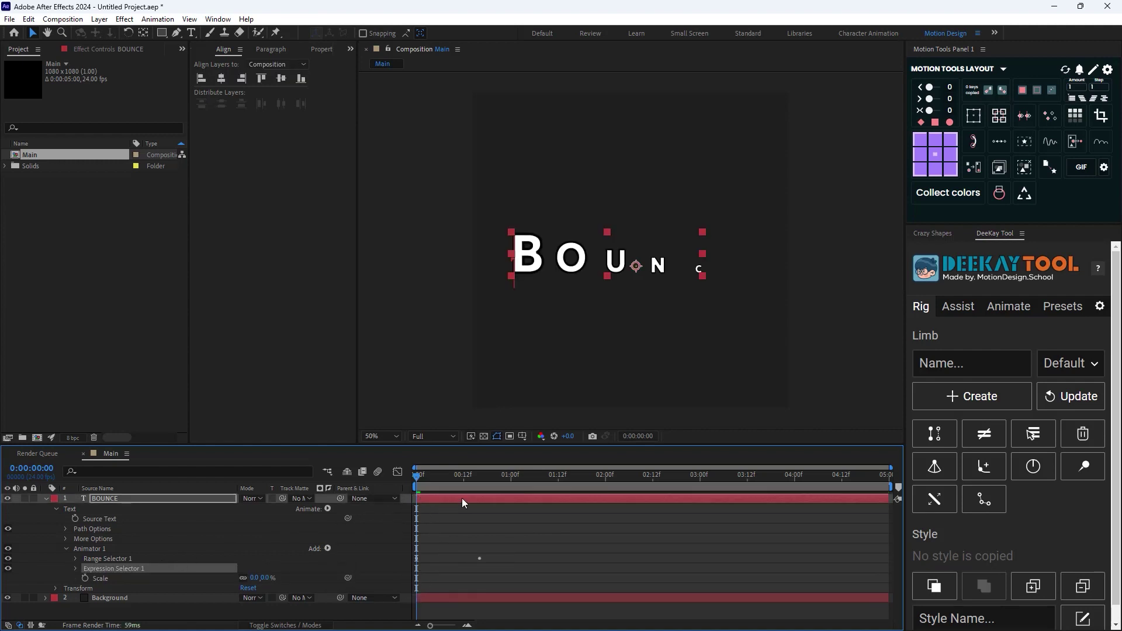
pyautogui.press('space')
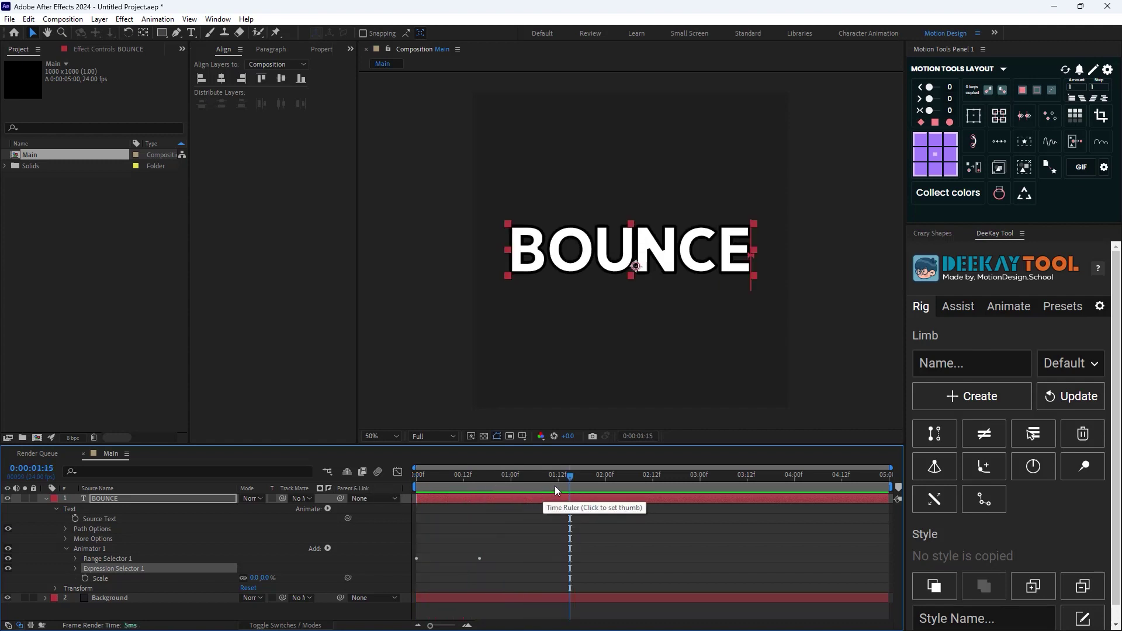
pyautogui.press('space')
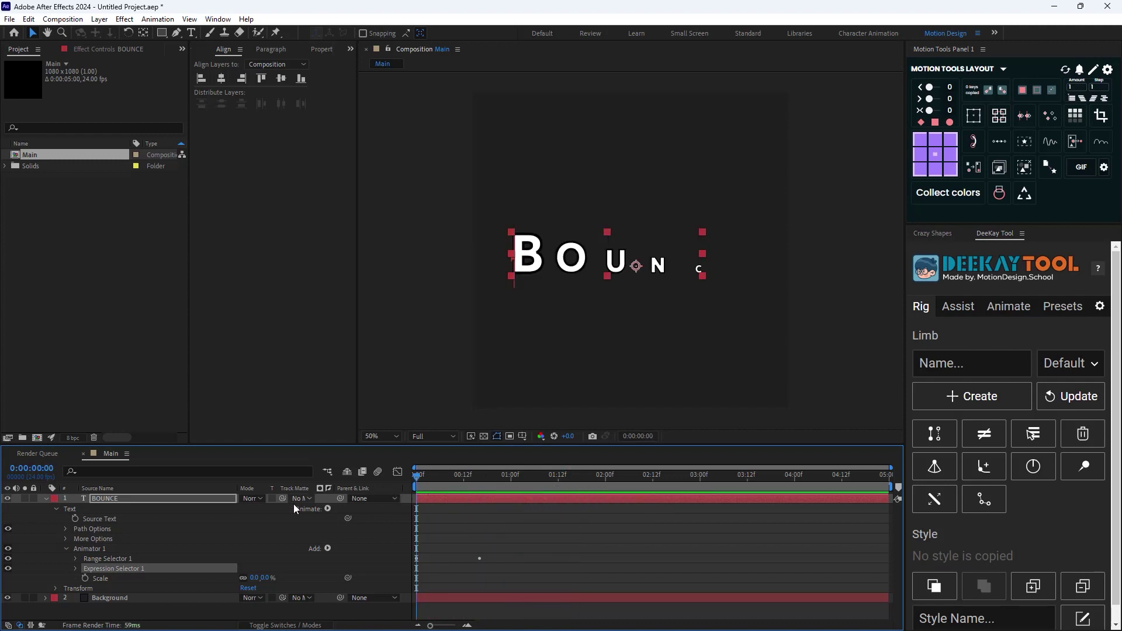
# Enable an expression on Expression Selector 1's Amount and replace its default code with the copied bounce expression.
pyautogui.click(76, 570)
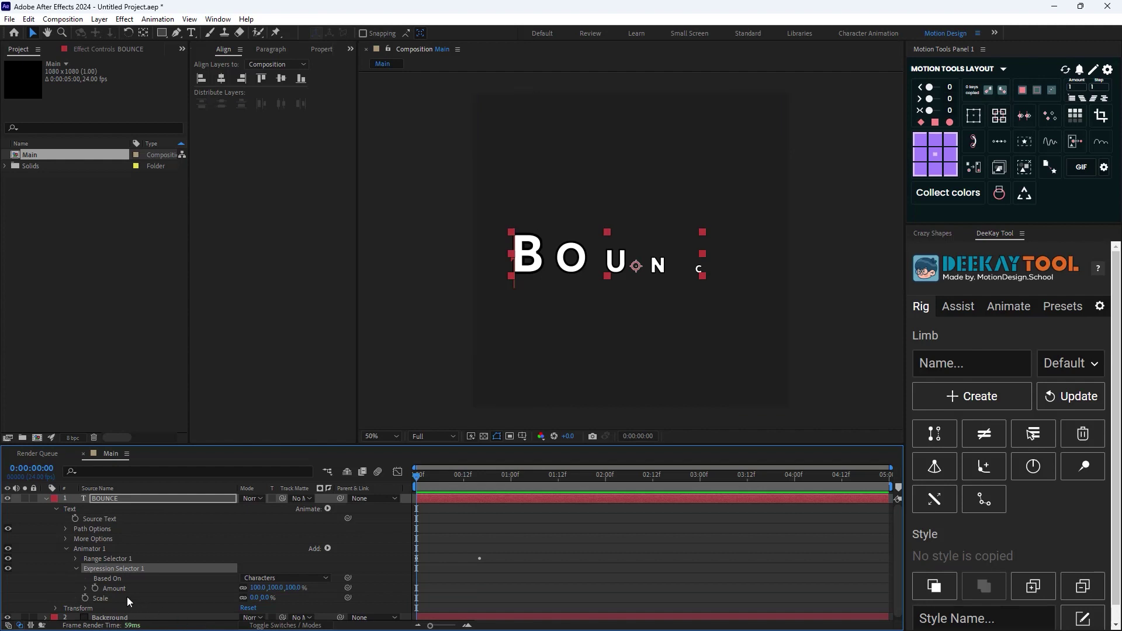
pyautogui.click(100, 589)
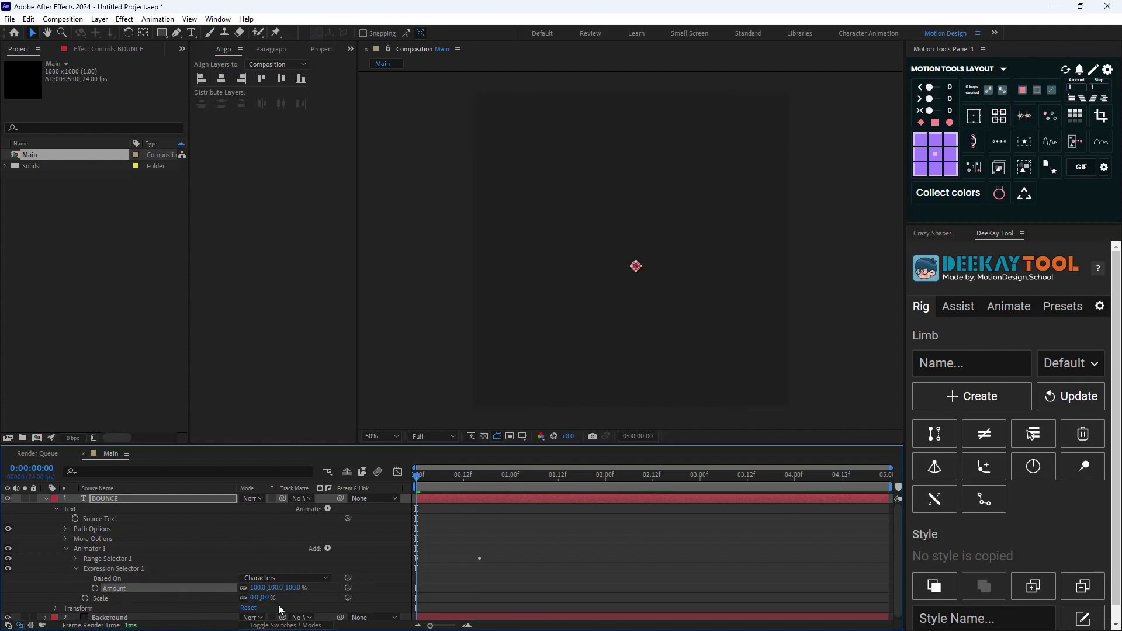
pyautogui.scroll(-1, 226, 588)
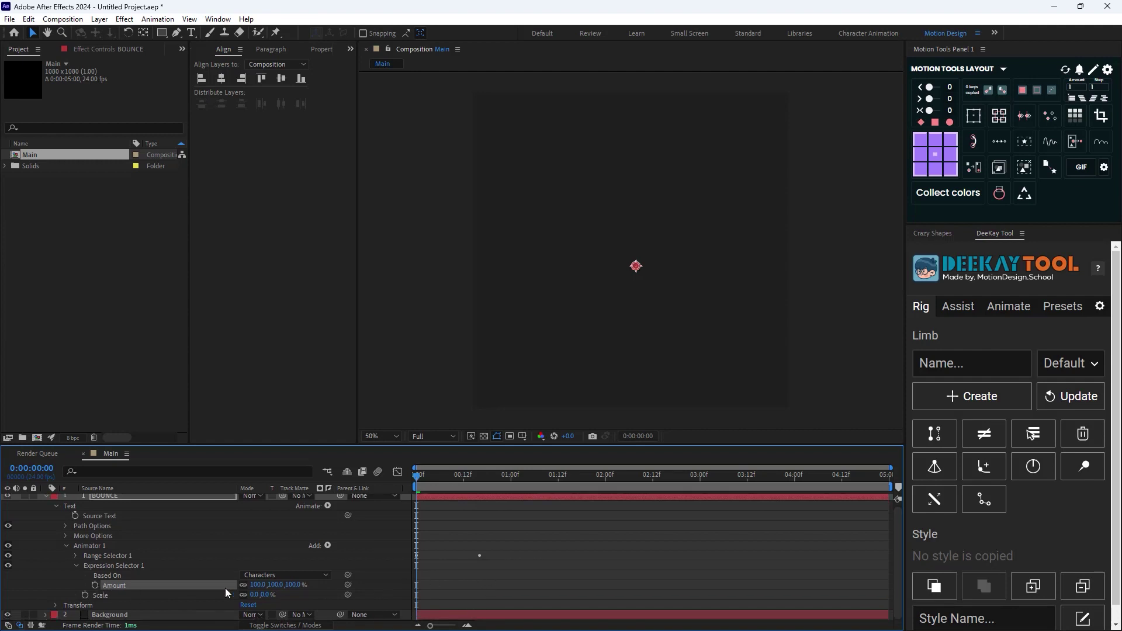
pyautogui.keyDown('alt'); pyautogui.click(96, 584); pyautogui.keyUp('alt')
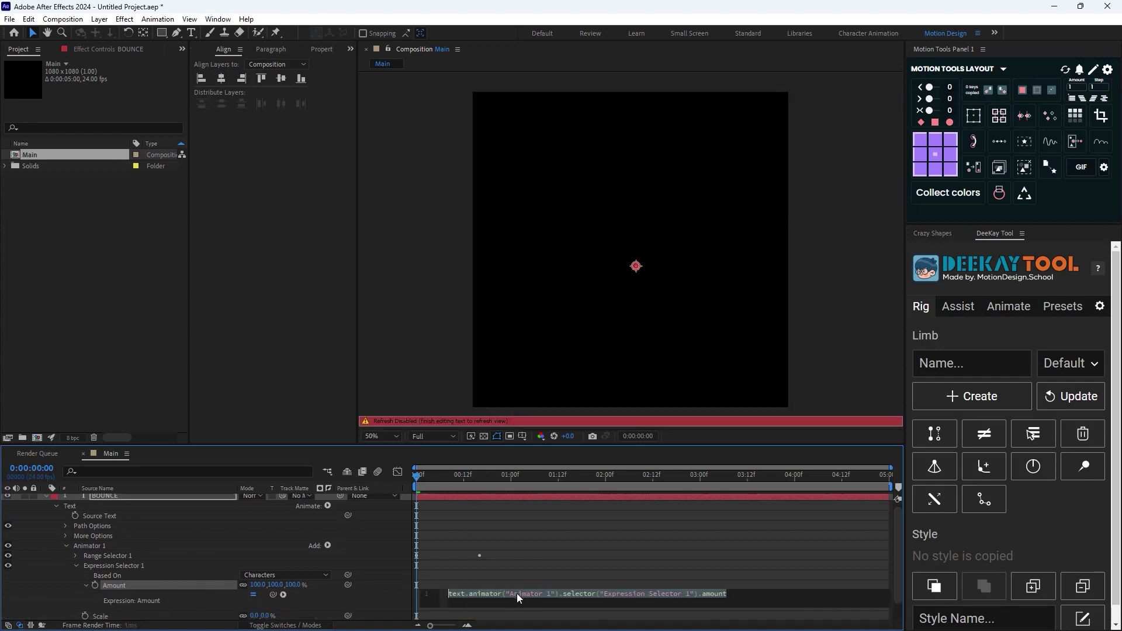
pyautogui.hotkey('ctrl', 'v')
pyautogui.click(803, 368)
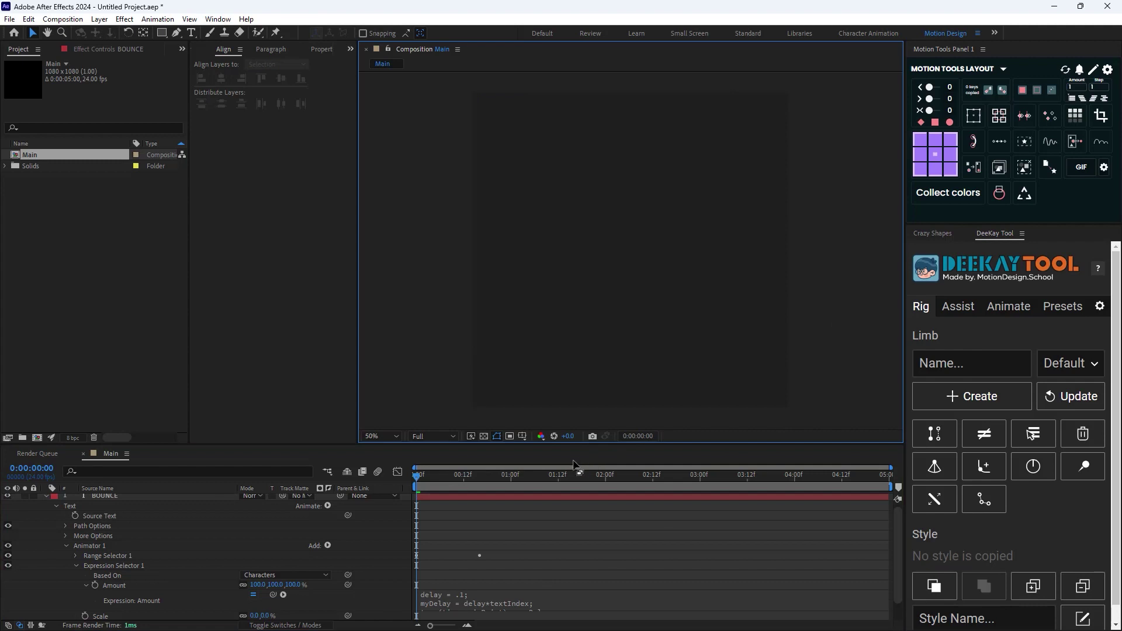
# Play back the expression-driven letter bounce from the first frame.
pyautogui.press('space')
pyautogui.click(532, 475)
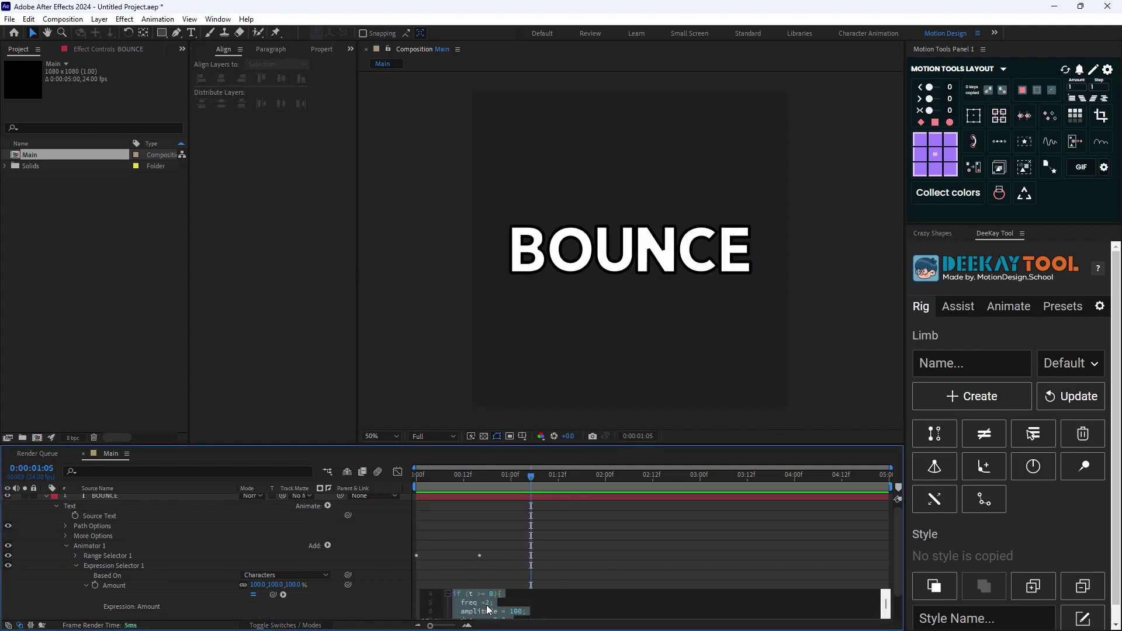
pyautogui.moveTo(535, 475); pyautogui.dragTo(415, 476)
pyautogui.press('space')
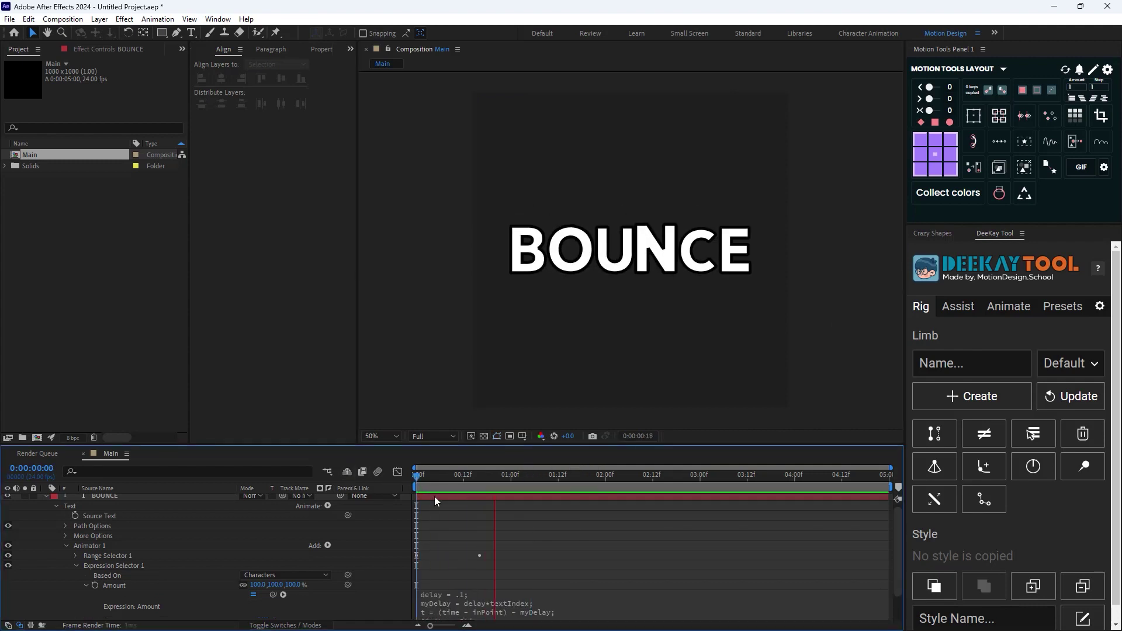
# Set freq to 2 and amplitude to 200 in the Amount expression and preview the stronger bounce.
pyautogui.scroll(-1, 468, 549)
pyautogui.click(484, 578)
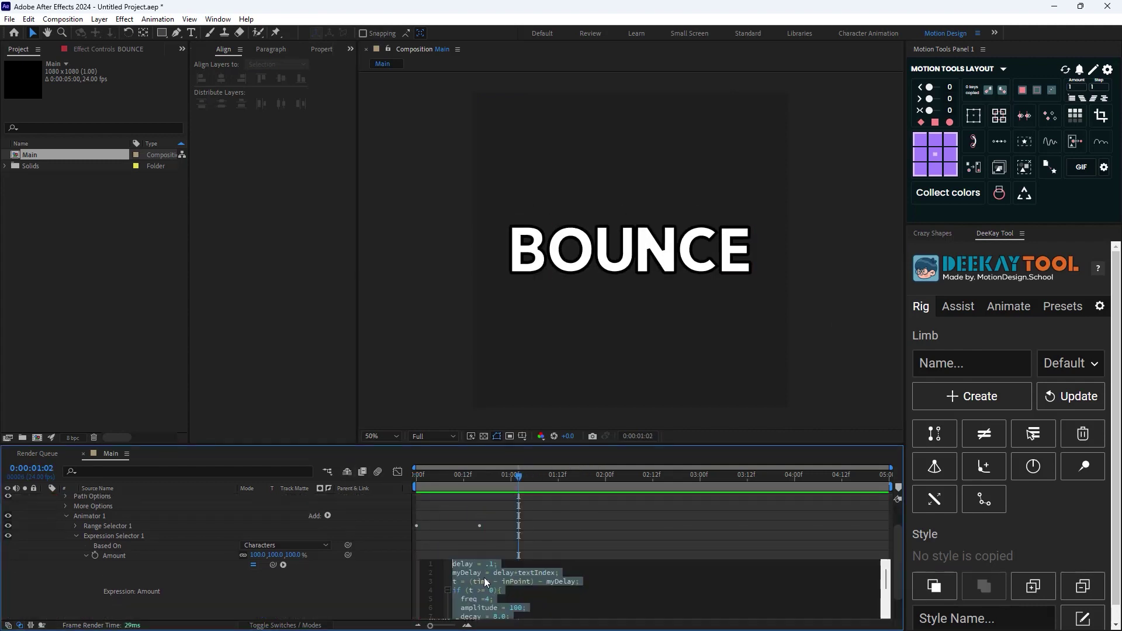
pyautogui.doubleClick(487, 599)
pyautogui.write('2')
pyautogui.moveTo(514, 609); pyautogui.dragTo(509, 609)
pyautogui.write('2')
pyautogui.click(509, 380)
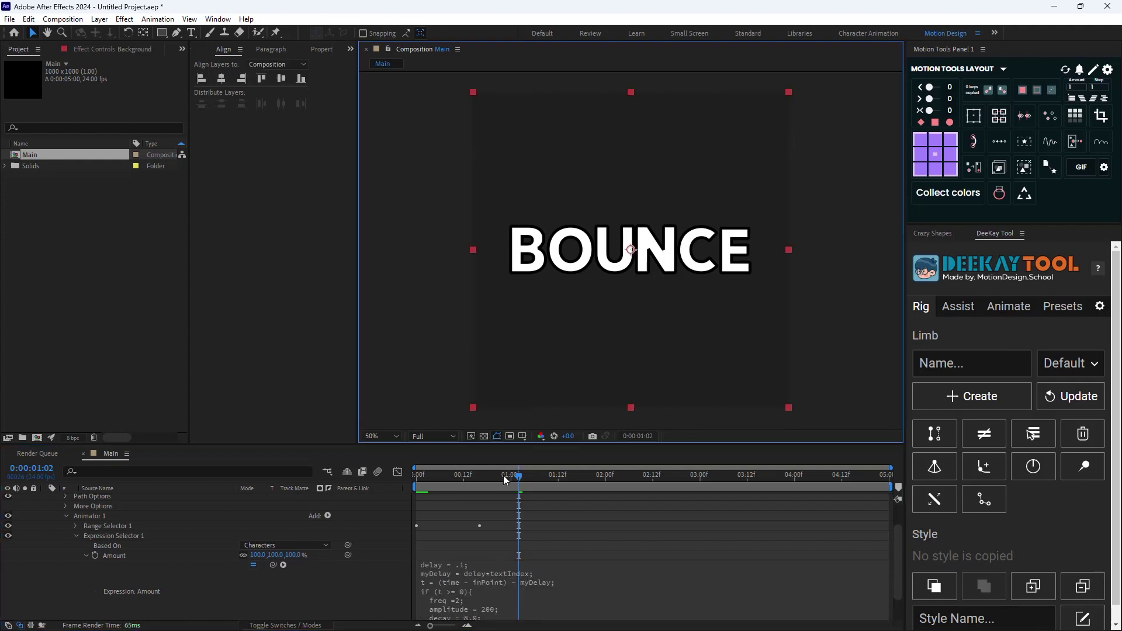
pyautogui.moveTo(503, 476); pyautogui.dragTo(413, 477)
pyautogui.press('space')
# Set decay to 3.0 in the Amount expression and preview the longer-lasting bounce from the first frame.
pyautogui.press('space')
pyautogui.scroll(-1, 477, 590)
pyautogui.click(478, 589)
pyautogui.moveTo(498, 587); pyautogui.dragTo(493, 587)
pyautogui.write('3')
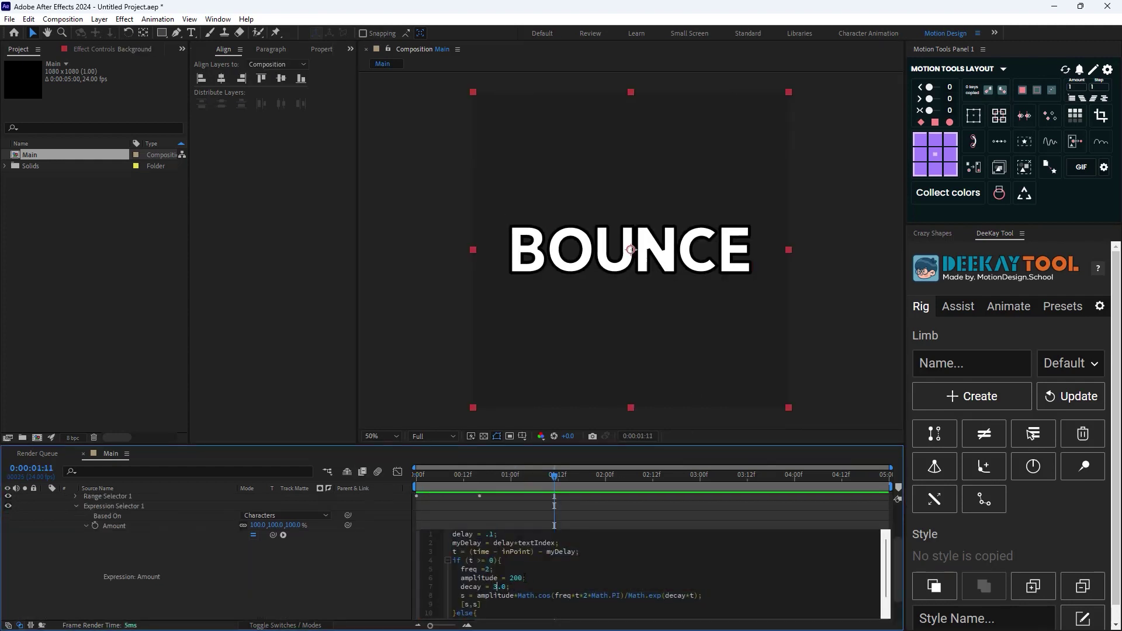
pyautogui.click(508, 380)
pyautogui.moveTo(503, 476); pyautogui.dragTo(371, 476)
pyautogui.press('space')
pyautogui.moveTo(496, 476); pyautogui.dragTo(337, 478)
# Set decay to 5.0 in the Amount expression and preview the bounce from the first frame.
pyautogui.press('space')
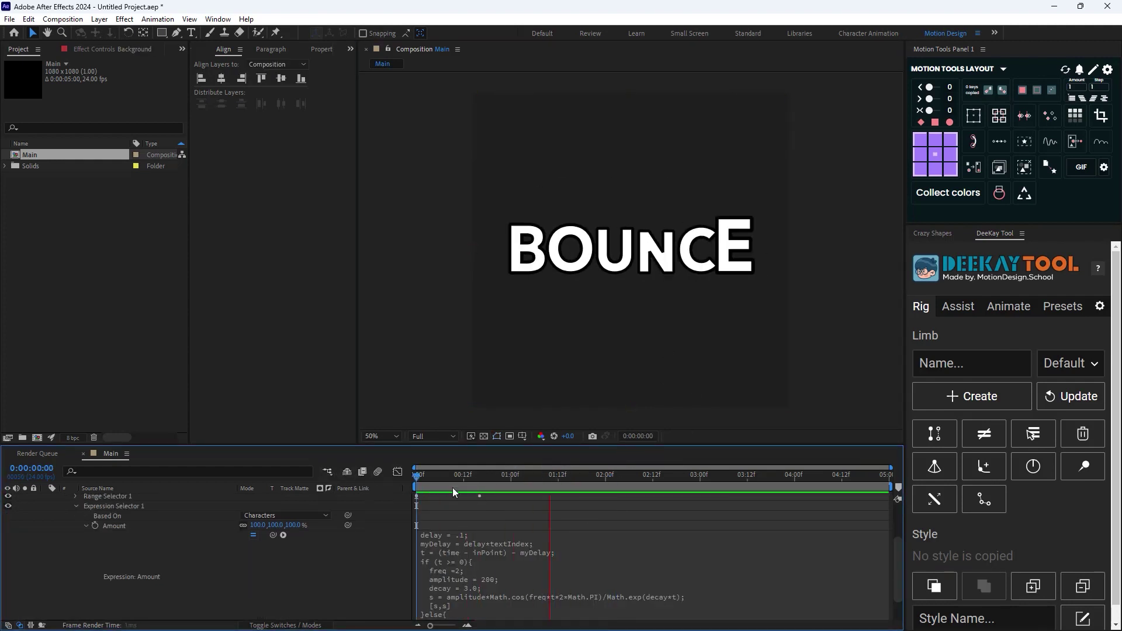
pyautogui.click(498, 590)
pyautogui.moveTo(498, 587); pyautogui.dragTo(493, 587)
pyautogui.write('5')
pyautogui.moveTo(499, 476); pyautogui.dragTo(334, 472)
pyautogui.press('space')
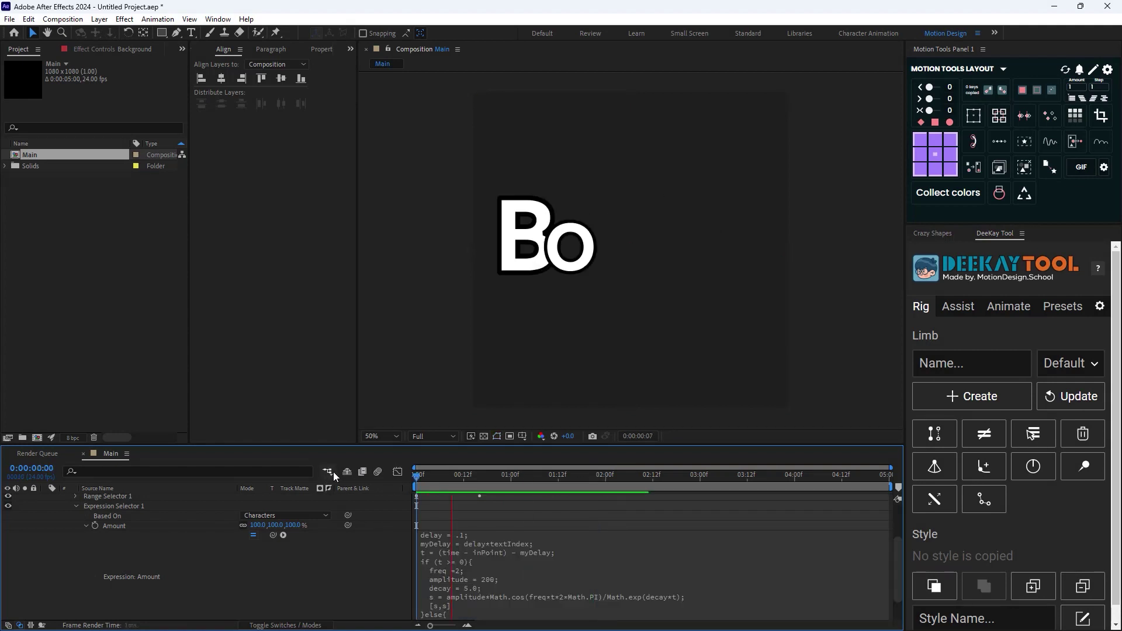
pyautogui.moveTo(598, 476); pyautogui.dragTo(320, 478)
pyautogui.press('space')
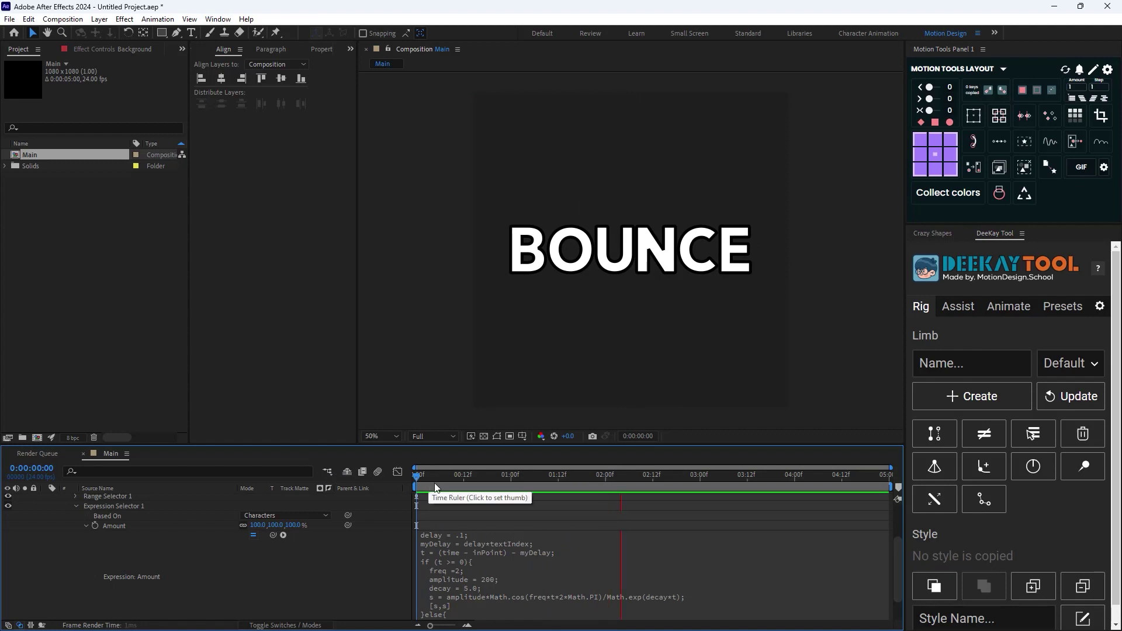
pyautogui.press('space')
# Collapse the BOUNCE layer's properties and duplicate the layer.
pyautogui.scroll(3, 139, 526)
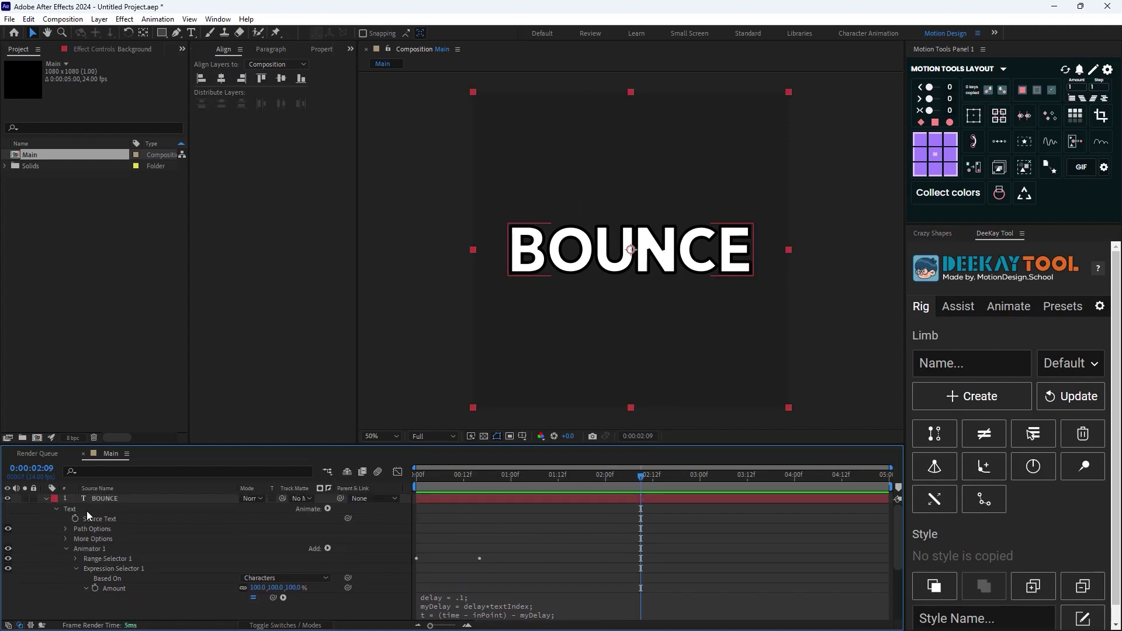
pyautogui.click(48, 500)
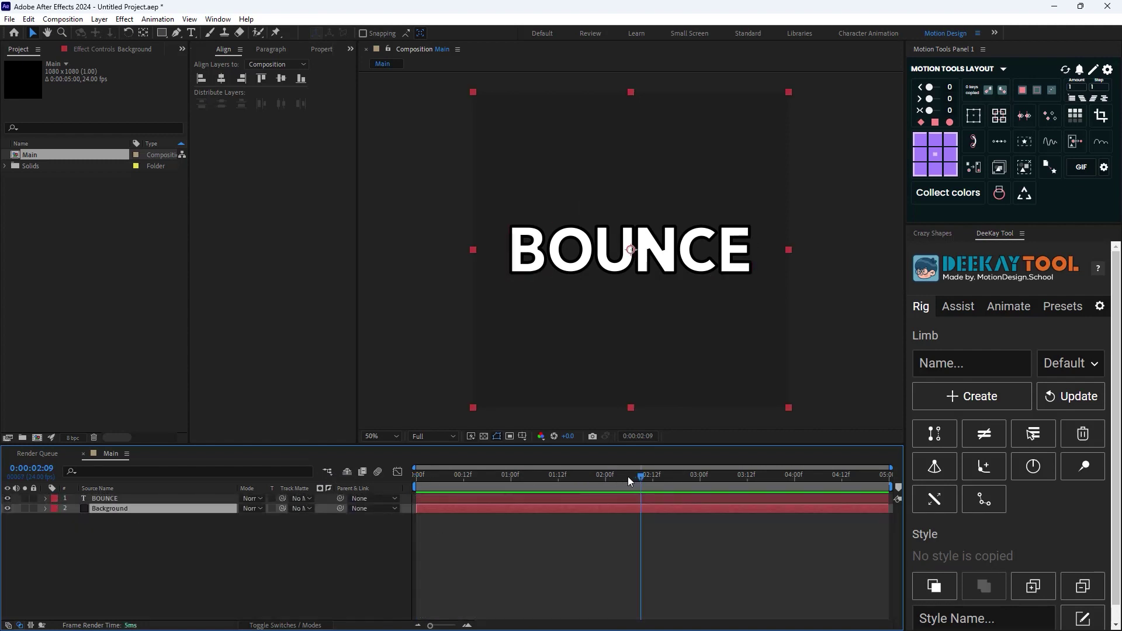
pyautogui.moveTo(628, 478); pyautogui.dragTo(472, 488)
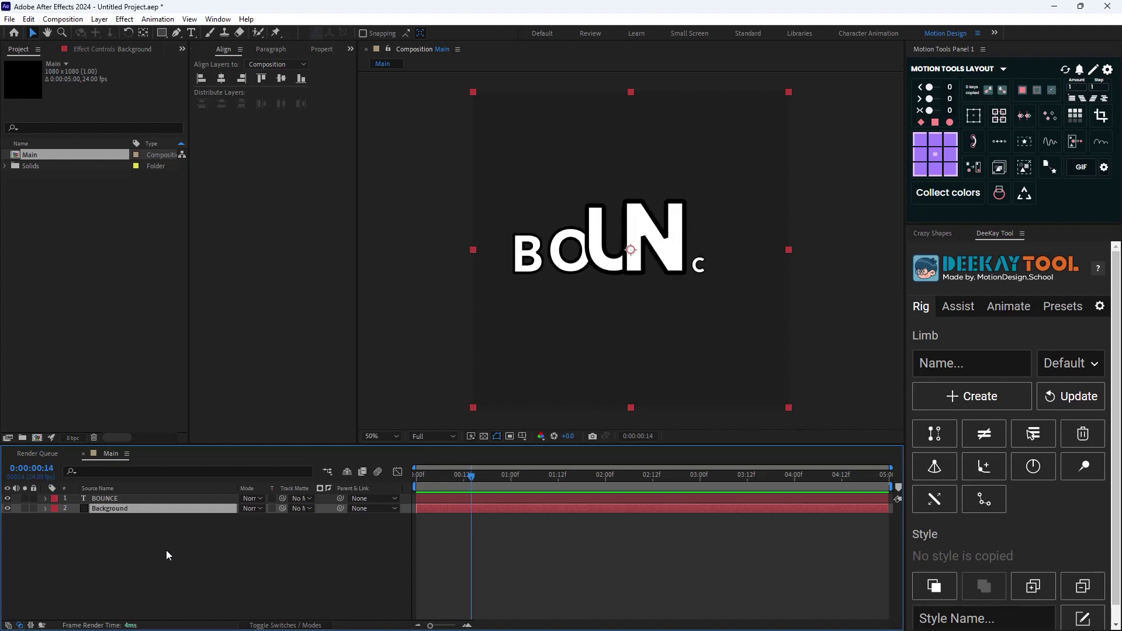
pyautogui.click(153, 536)
pyautogui.click(118, 498)
pyautogui.hotkey('ctrl', 'd')
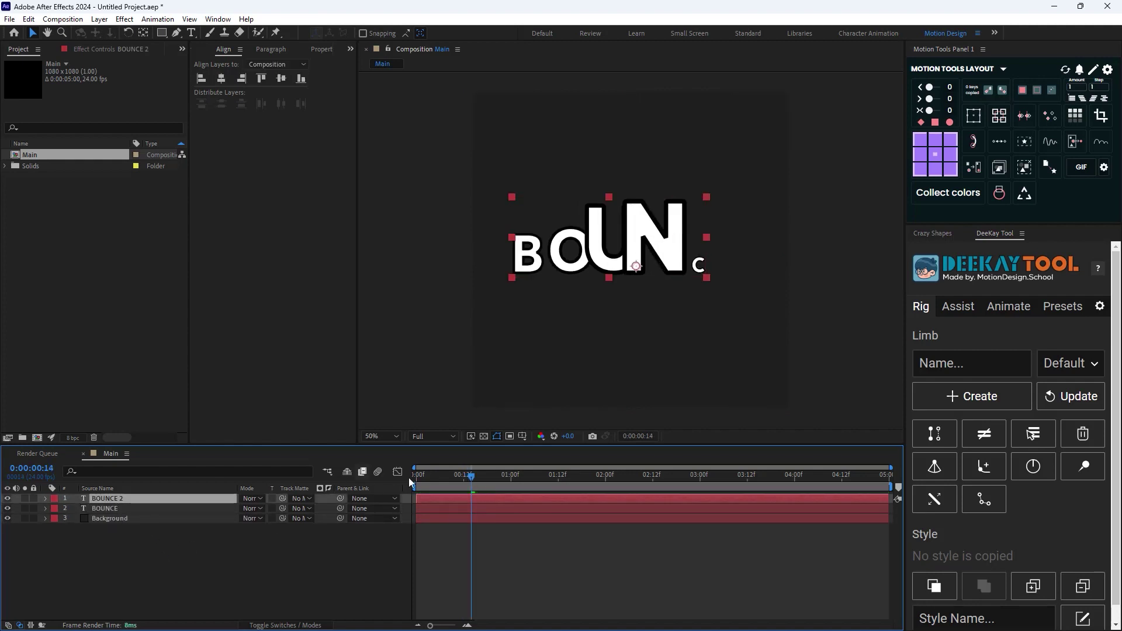
# Set the duplicated text layer's fill colour to red E91818.
pyautogui.moveTo(479, 481); pyautogui.dragTo(443, 479)
pyautogui.click(202, 52)
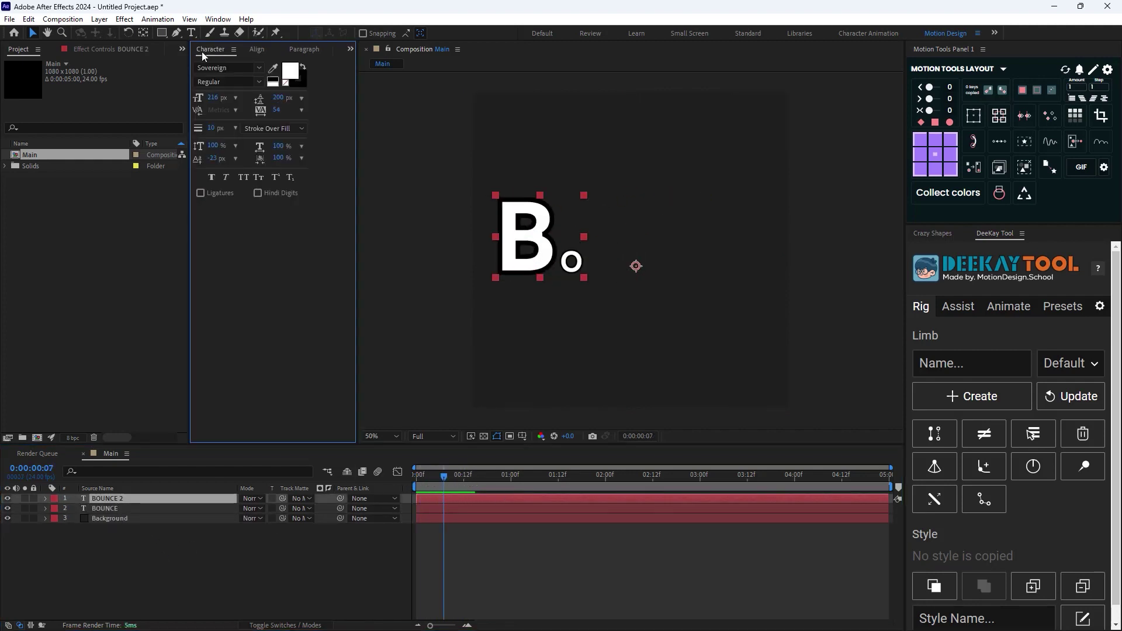
pyautogui.click(291, 70)
pyautogui.click(649, 412)
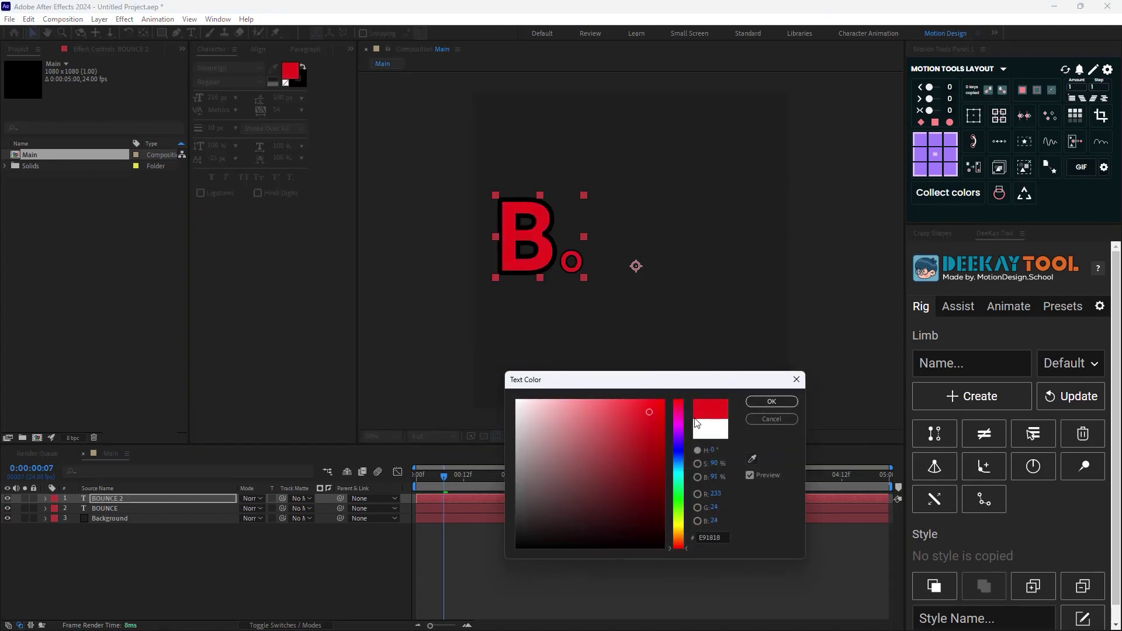
pyautogui.click(771, 401)
# Place the red copy beneath the original BOUNCE layer and nudge it slightly to the right in the composition.
pyautogui.moveTo(128, 498); pyautogui.dragTo(135, 508)
pyautogui.hotkey('shift', 'Right')
pyautogui.hotkey('shift', 'Right')
pyautogui.hotkey('shift', 'Right')
pyautogui.hotkey('shift', 'Right')
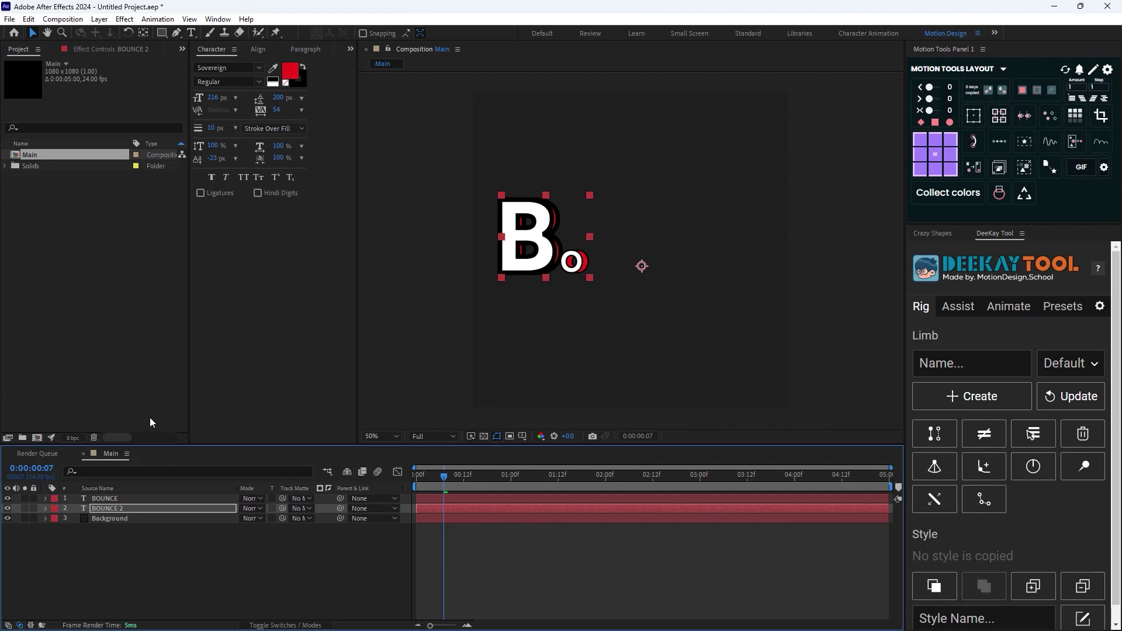
pyautogui.hotkey('shift', 'Left')
pyautogui.hotkey('shift', 'Left')
# Shift the red copy about three frames later in the timeline and preview the staggered letters.
pyautogui.moveTo(448, 489); pyautogui.dragTo(433, 508)
pyautogui.press('space')
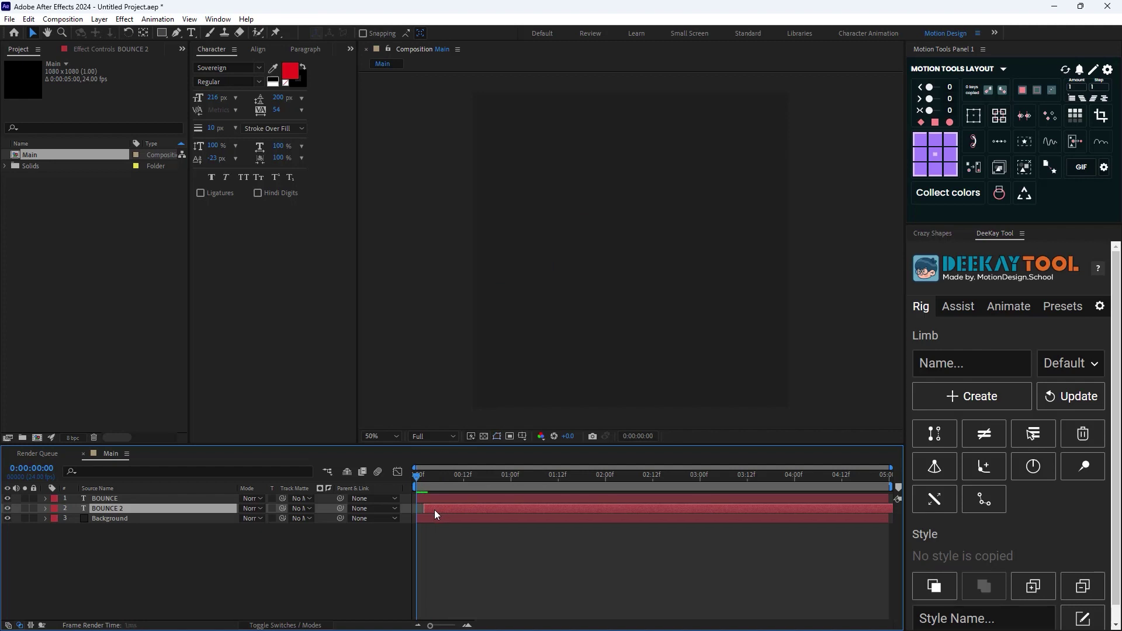
pyautogui.click(458, 484)
# Duplicate the red text layer beneath itself and set the duplicate's fill colour to blue.
pyautogui.hotkey('ctrl', 'd')
pyautogui.moveTo(124, 508); pyautogui.dragTo(124, 524)
pyautogui.click(290, 71)
pyautogui.click(679, 445)
pyautogui.click(768, 399)
# Nudge the blue copy slightly further right than the red one and preview the layered text.
pyautogui.hotkey('shift', 'Right')
pyautogui.hotkey('shift', 'Right')
pyautogui.press('space')
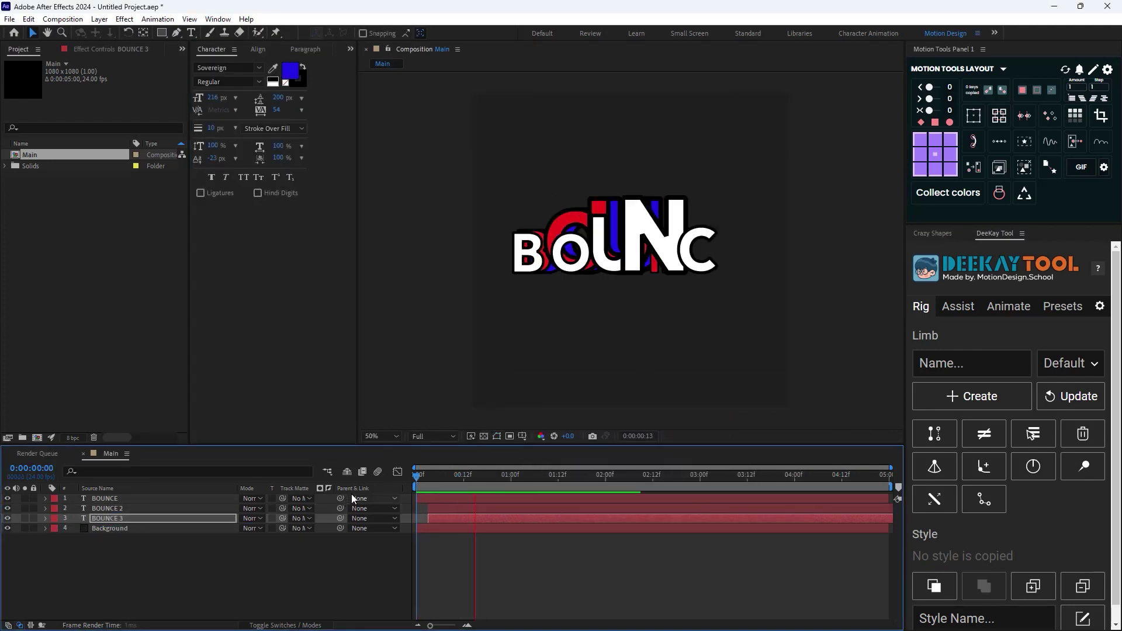
pyautogui.click(649, 482)
pyautogui.hotkey('shift', 'Left')
pyautogui.moveTo(467, 478); pyautogui.dragTo(317, 459)
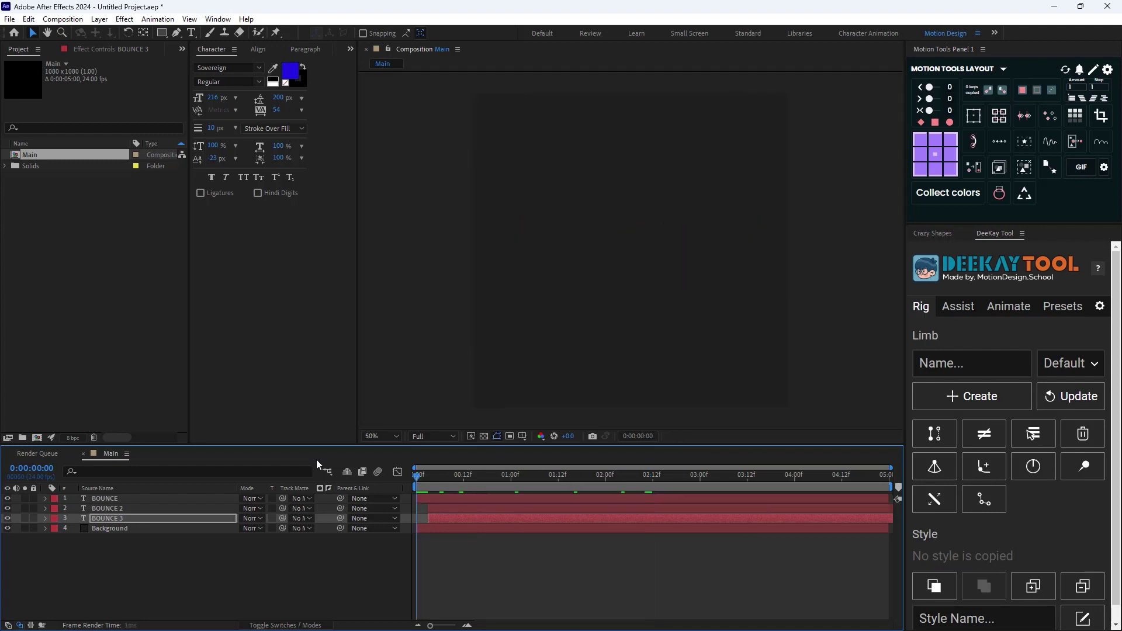
pyautogui.press('space')
pyautogui.press('space')
# Shift the blue copy about two more frames later in the timeline and preview the result.
pyautogui.moveTo(447, 519); pyautogui.dragTo(455, 519)
pyautogui.moveTo(450, 478); pyautogui.dragTo(314, 468)
pyautogui.press('space')
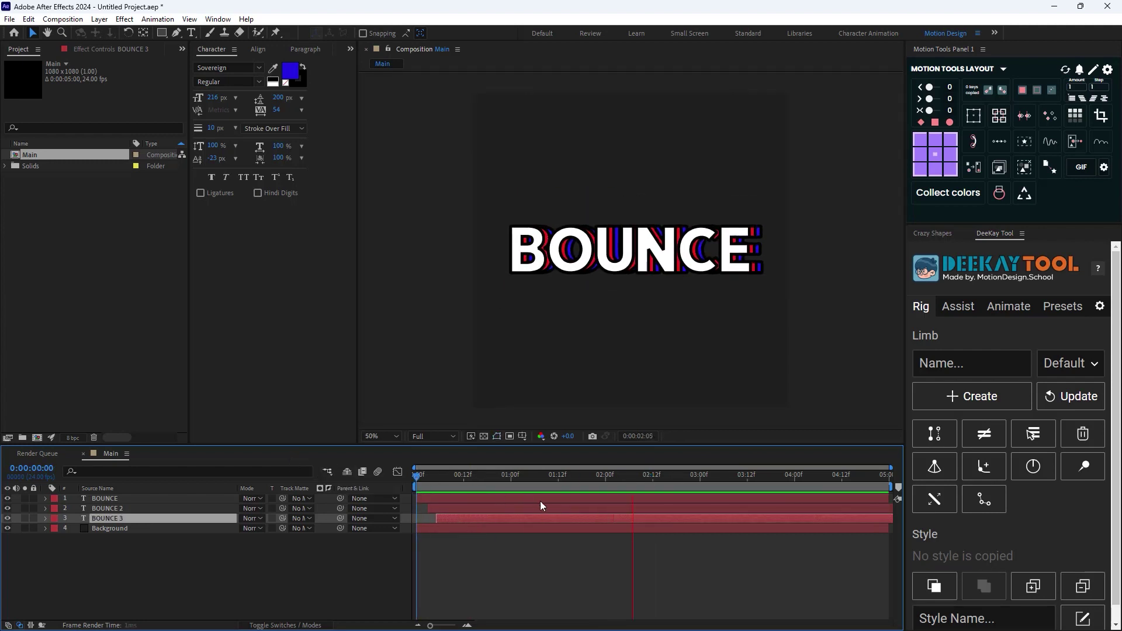
pyautogui.press('space')
# Play back the finished three-colour bounce animation from the first frame.
pyautogui.moveTo(648, 475); pyautogui.dragTo(223, 457)
pyautogui.press('space')
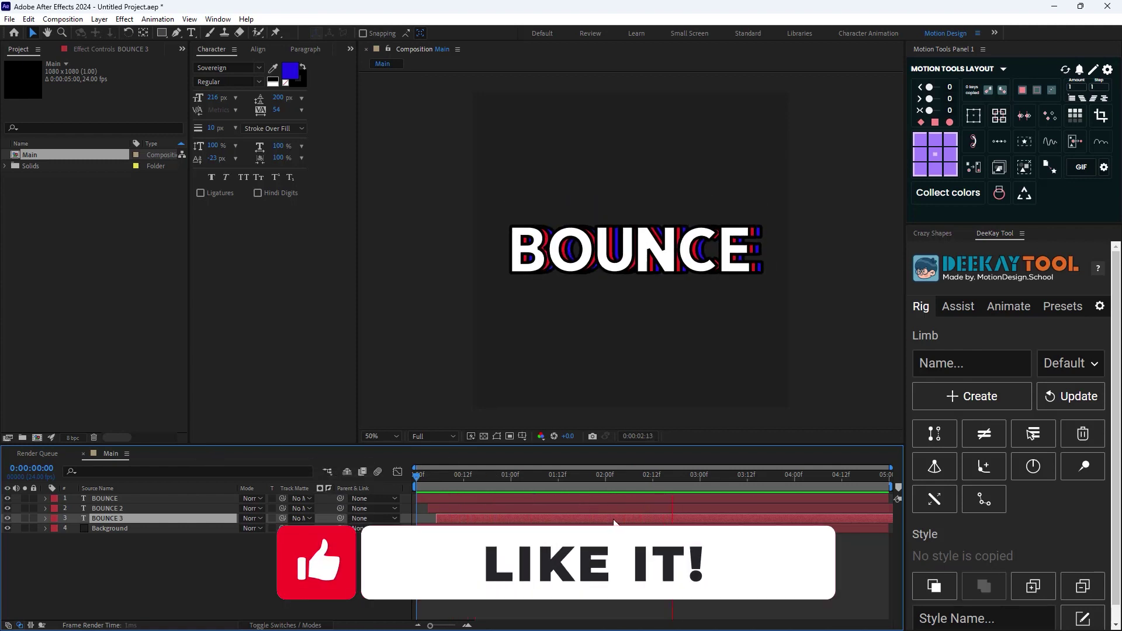
pyautogui.press('space')
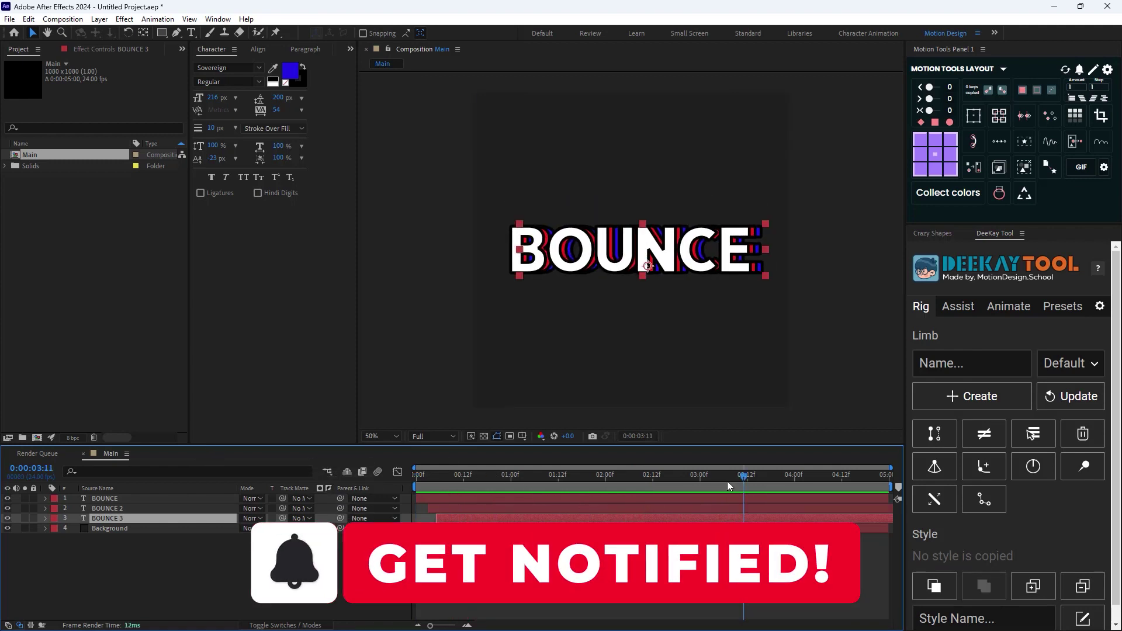
pyautogui.press('space')
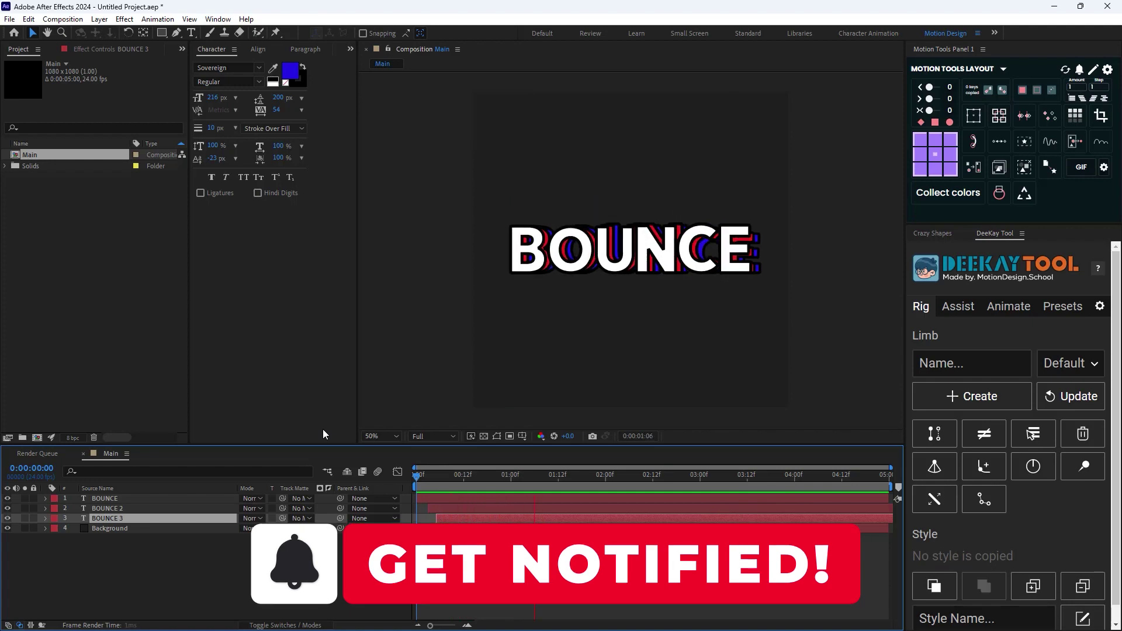